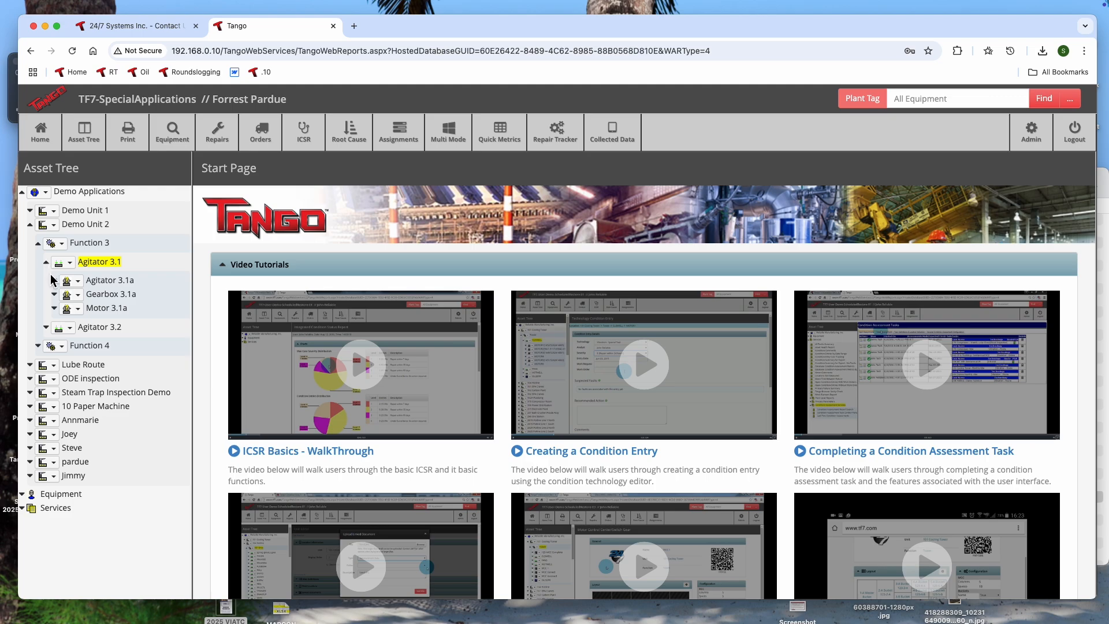
# - Open the Location Editor Tool from Services and show its Copy/Move Locations page
pyautogui.click(55, 295)
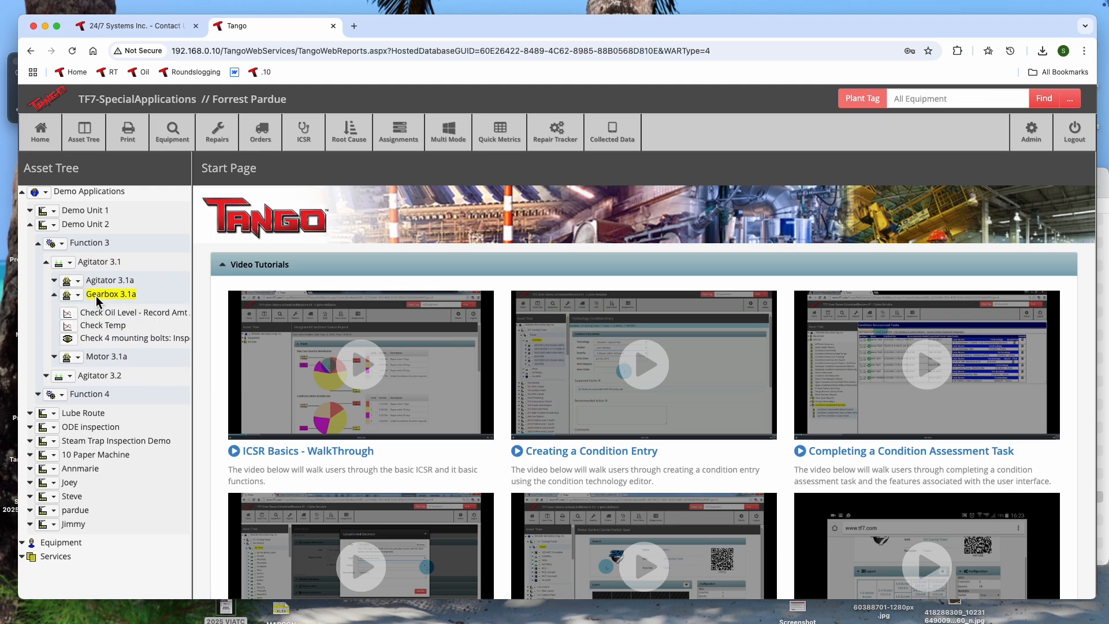
pyautogui.click(22, 191)
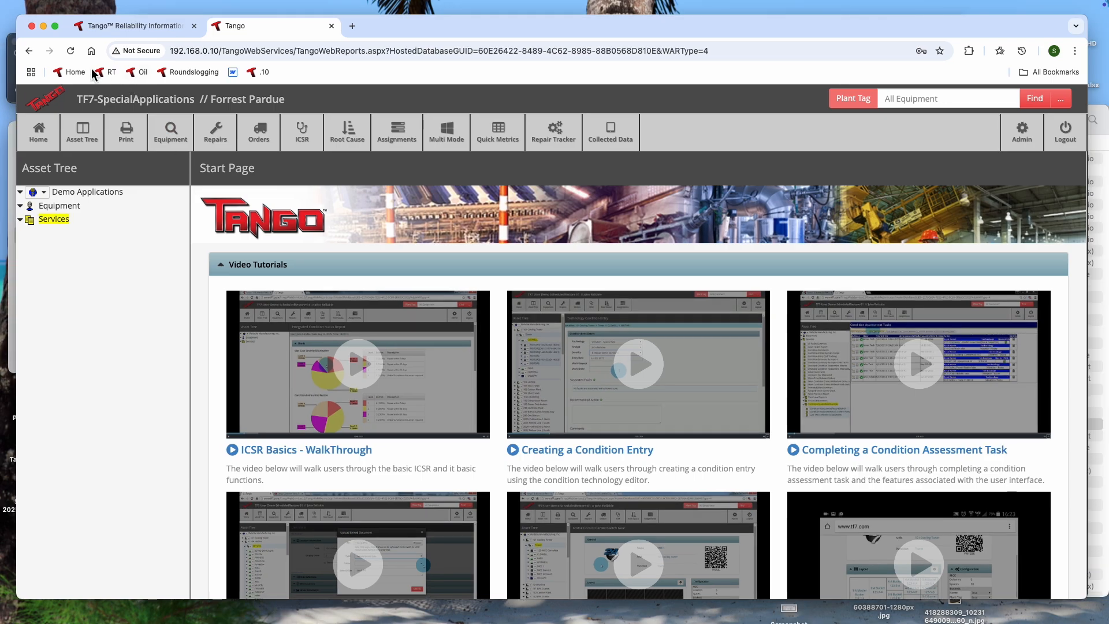
pyautogui.click(20, 220)
pyautogui.click(35, 288)
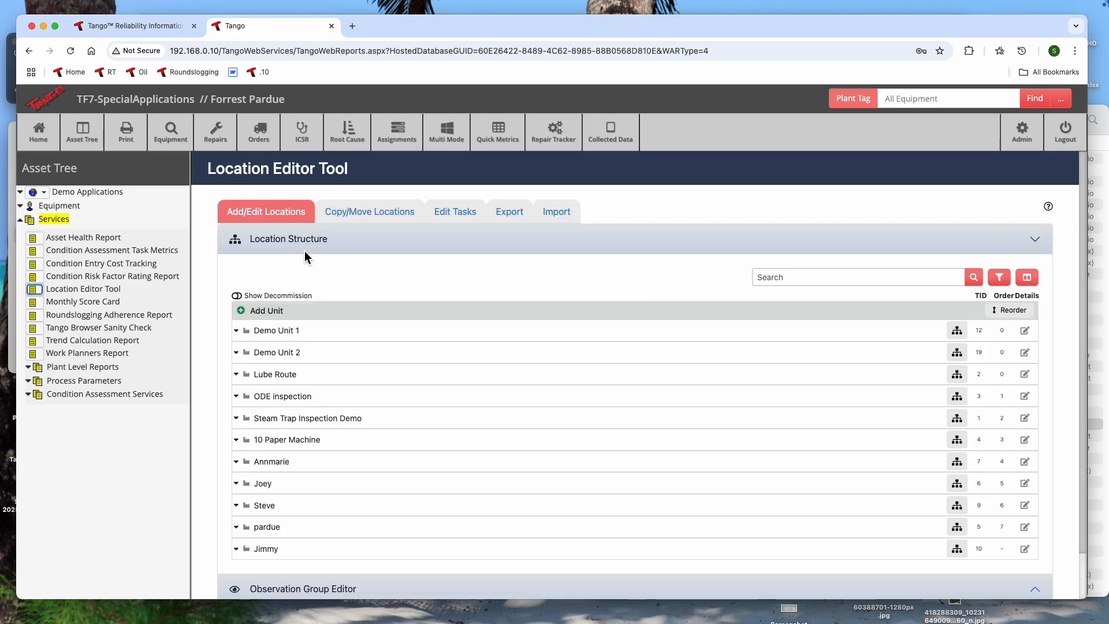
pyautogui.click(384, 212)
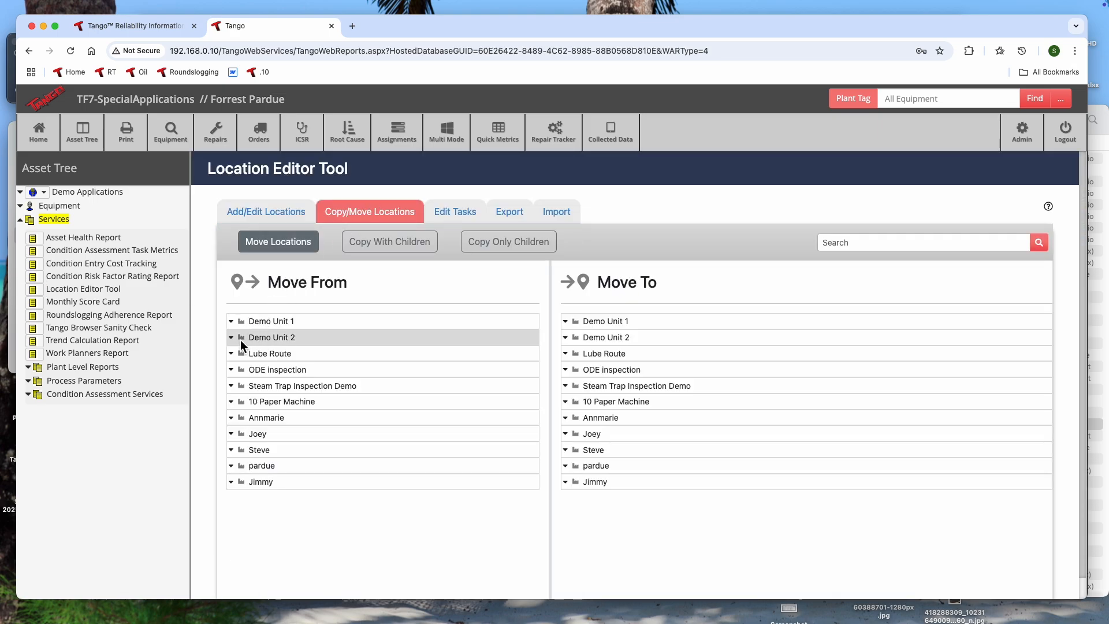
# - Examine the components under Agitator 1.1 in the Move From tree and Agitator 3.1 in the Move To tree, then collapse both units
pyautogui.click(231, 321)
pyautogui.scroll(-1, 468, 355)
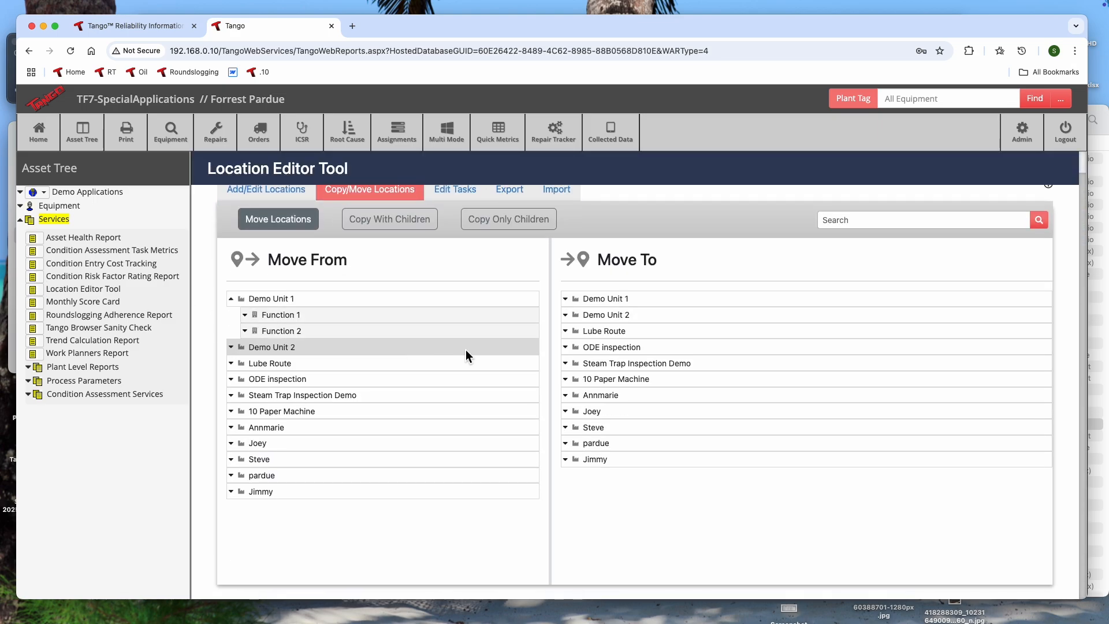
pyautogui.click(565, 314)
pyautogui.click(578, 331)
pyautogui.click(593, 347)
pyautogui.click(245, 314)
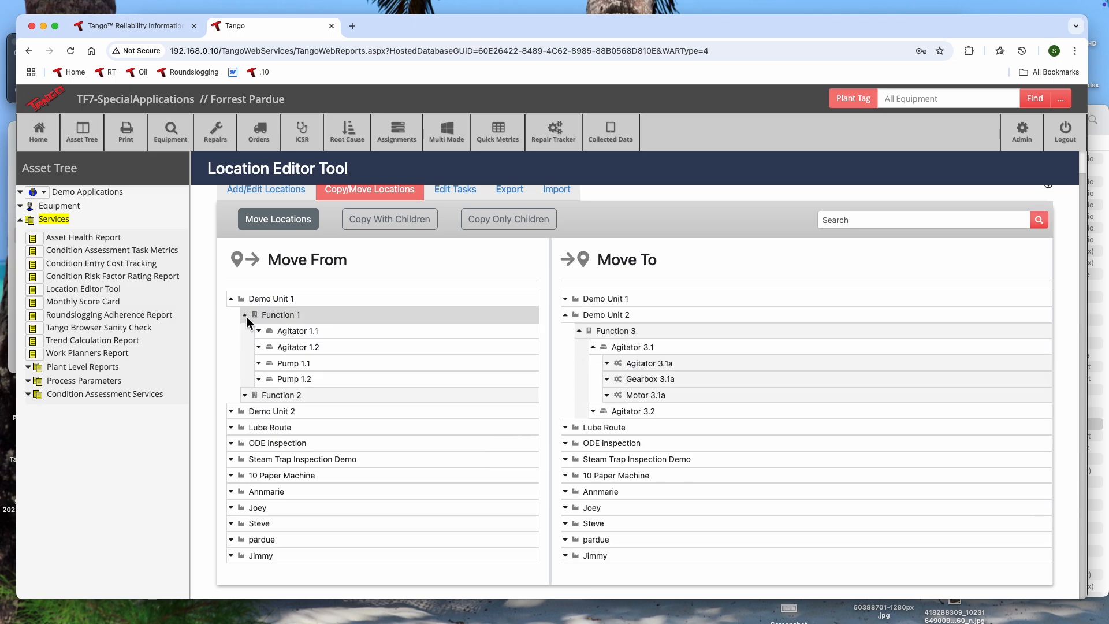
pyautogui.click(259, 331)
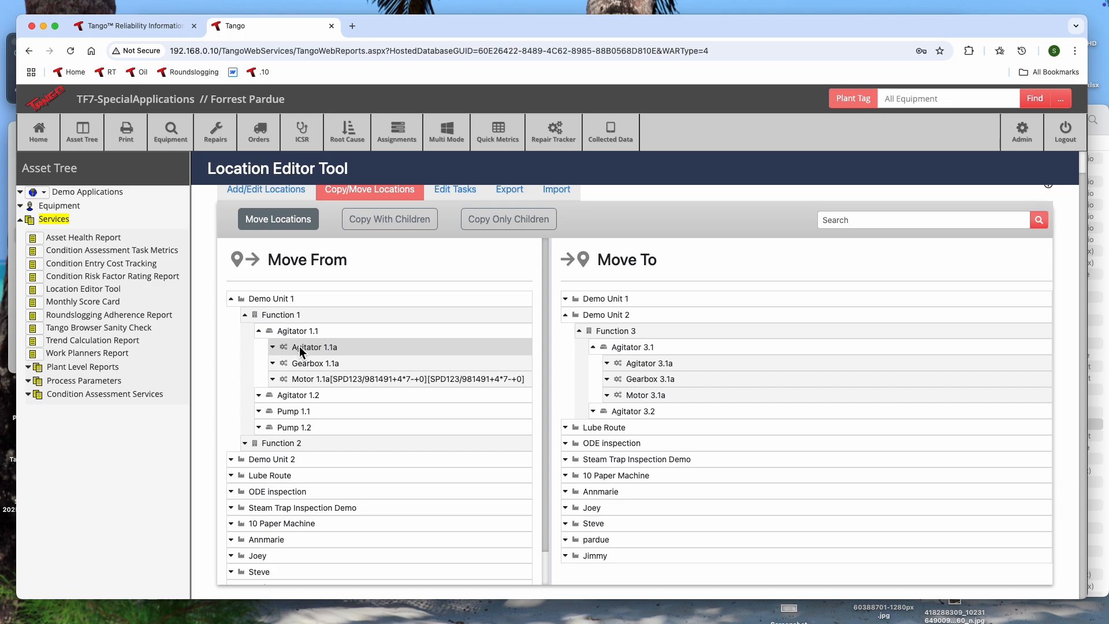
pyautogui.moveTo(299, 345); pyautogui.dragTo(272, 345)
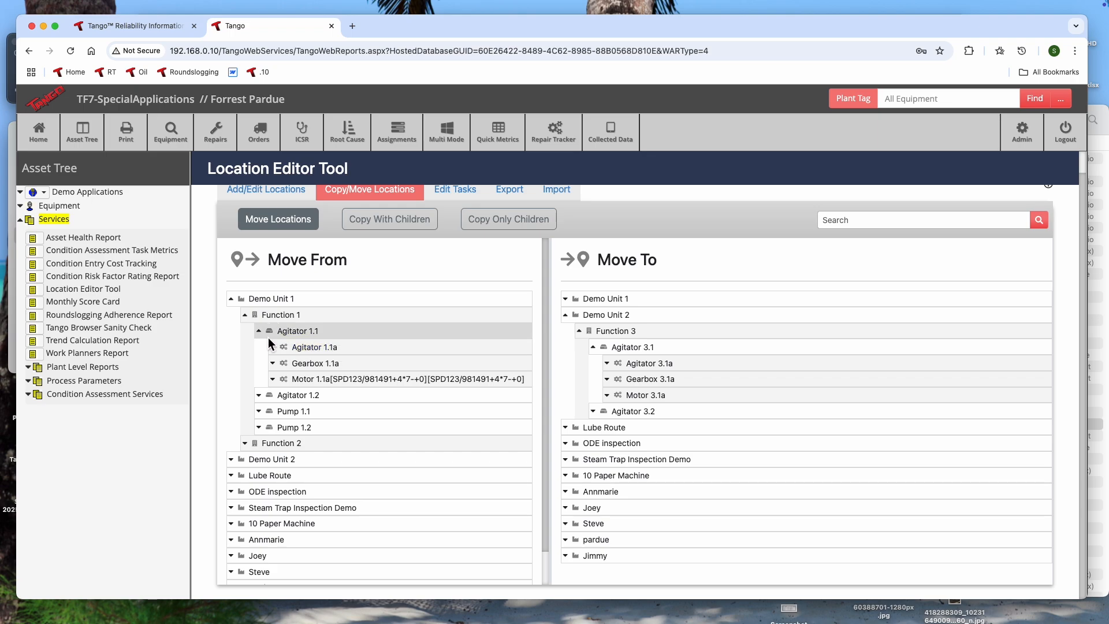
pyautogui.scroll(1, 254, 332)
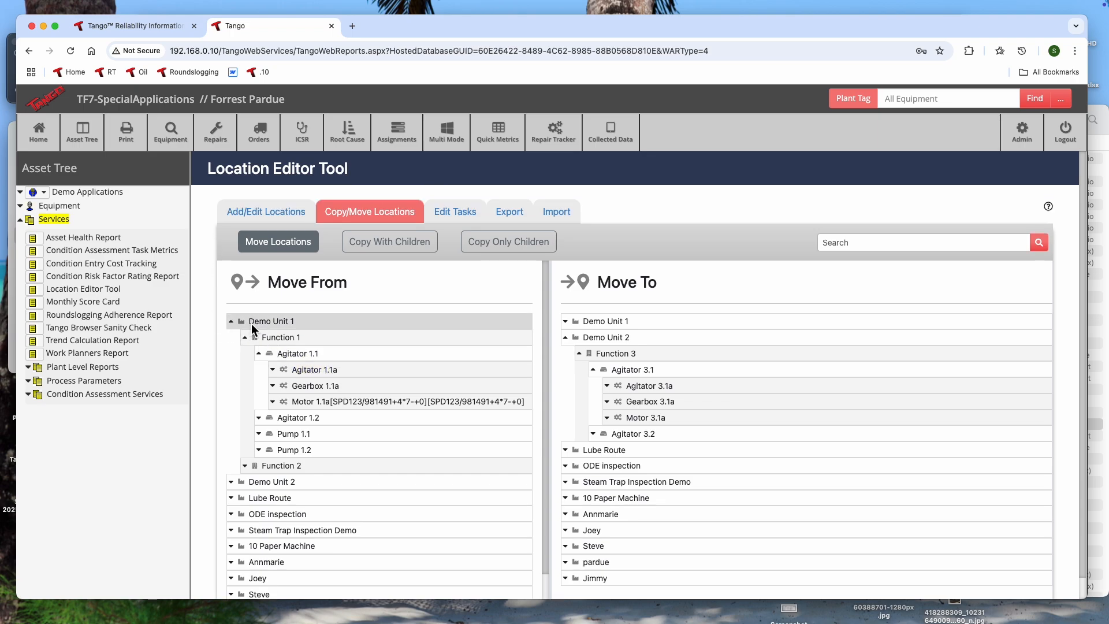
pyautogui.click(250, 326)
pyautogui.click(565, 338)
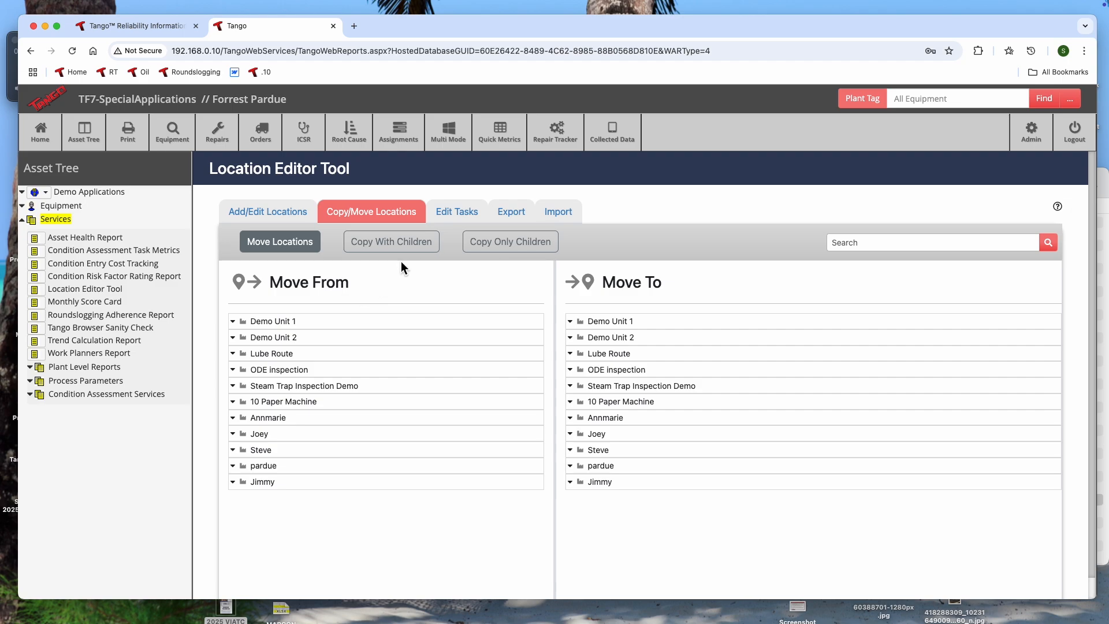
# - Switch the location operation from moving to Copy With Children
pyautogui.click(383, 246)
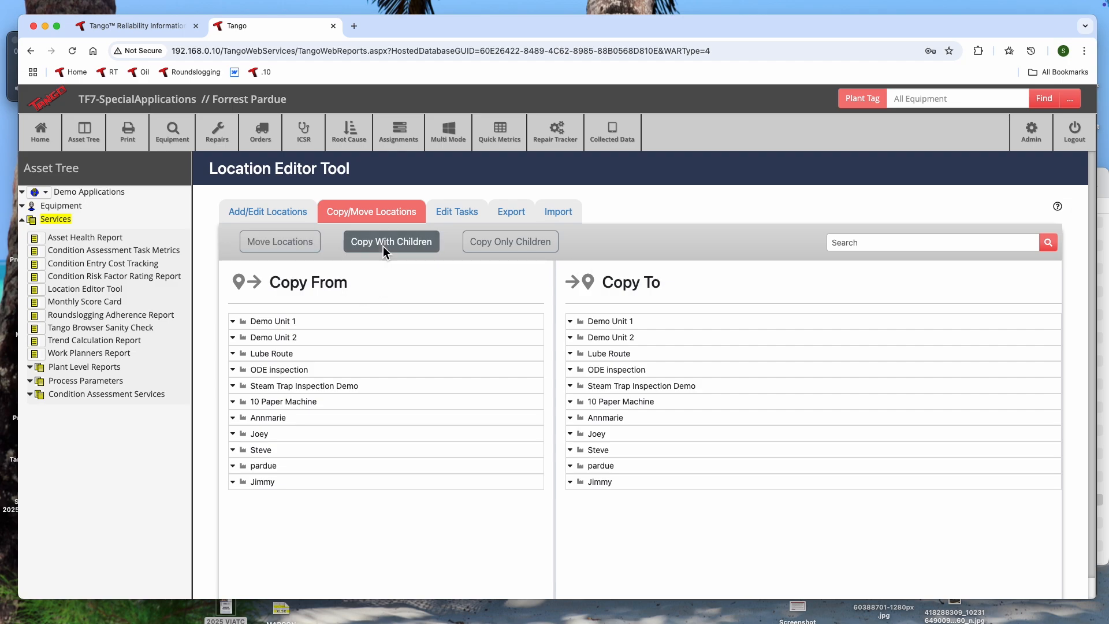
pyautogui.click(510, 244)
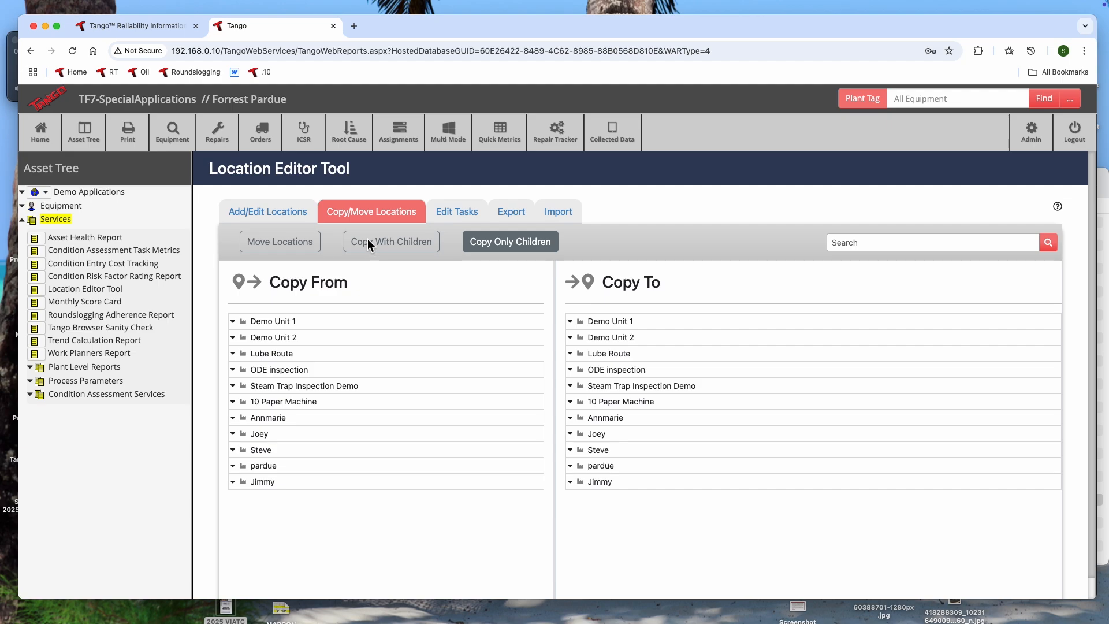
pyautogui.click(370, 245)
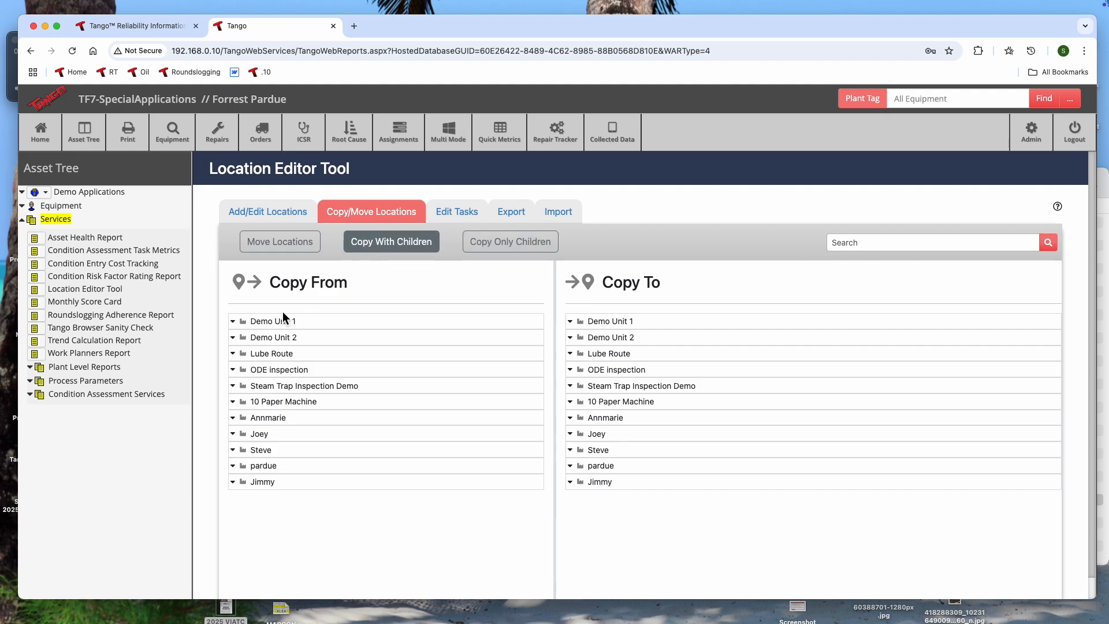
# - Copy Function 2 of Demo Unit 1 with all its children to Demo Unit 2, accepting the confirmation
pyautogui.click(232, 321)
pyautogui.scroll(-1, 232, 319)
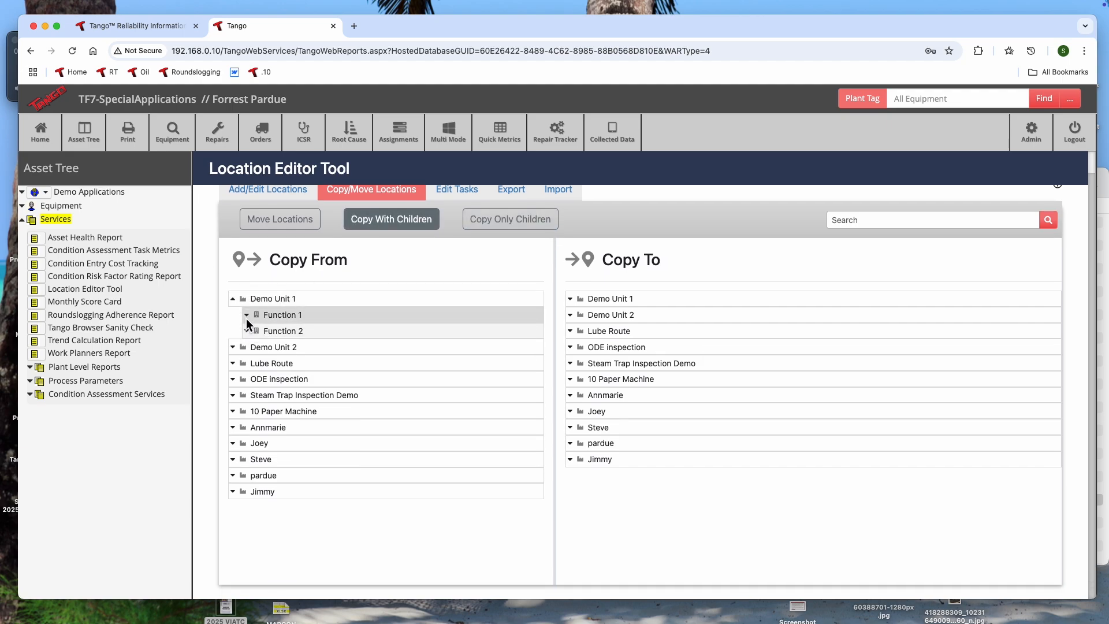
pyautogui.click(246, 330)
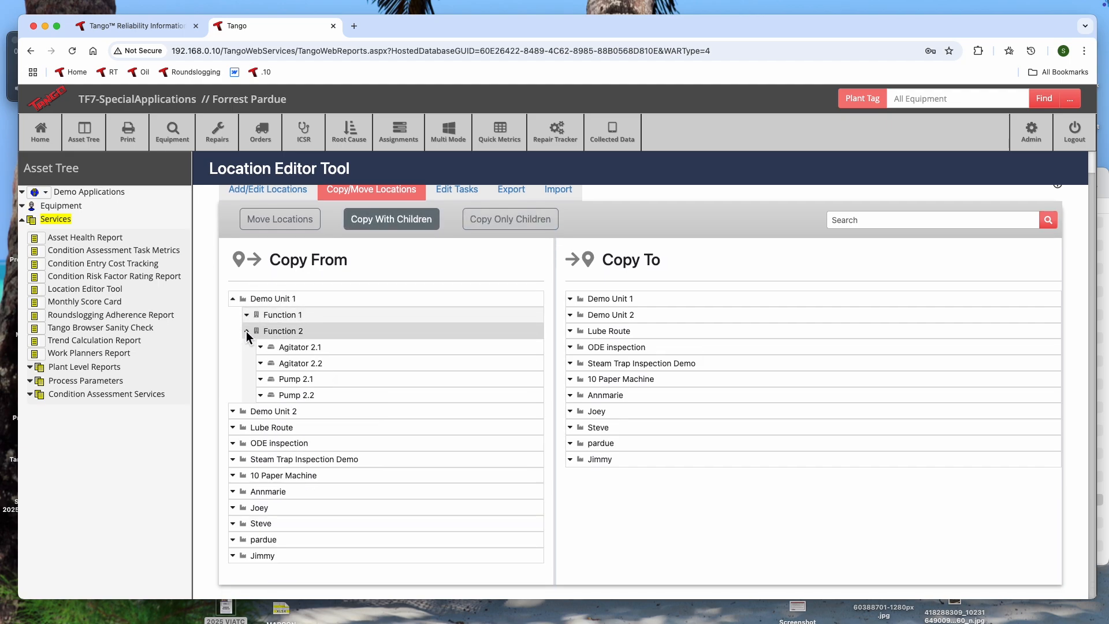
pyautogui.click(261, 363)
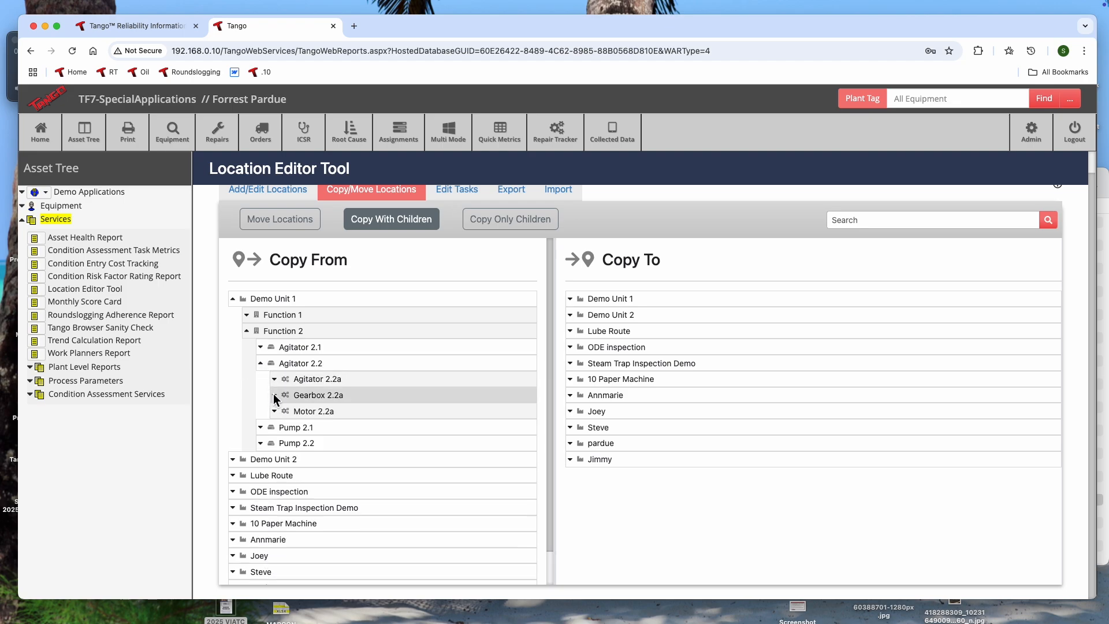
pyautogui.click(261, 363)
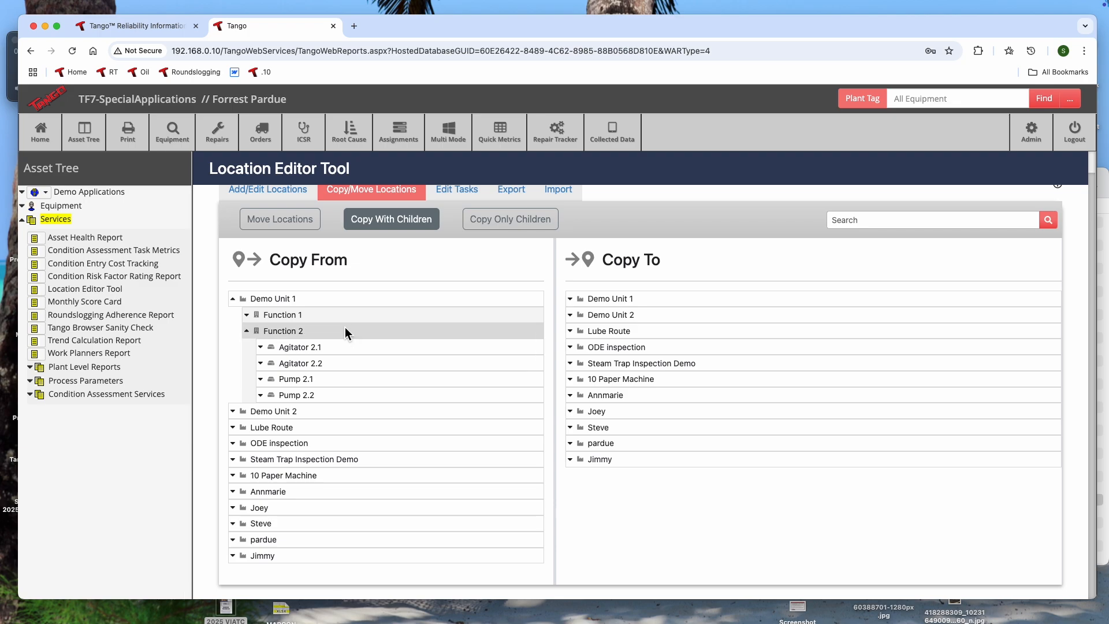
pyautogui.click(248, 330)
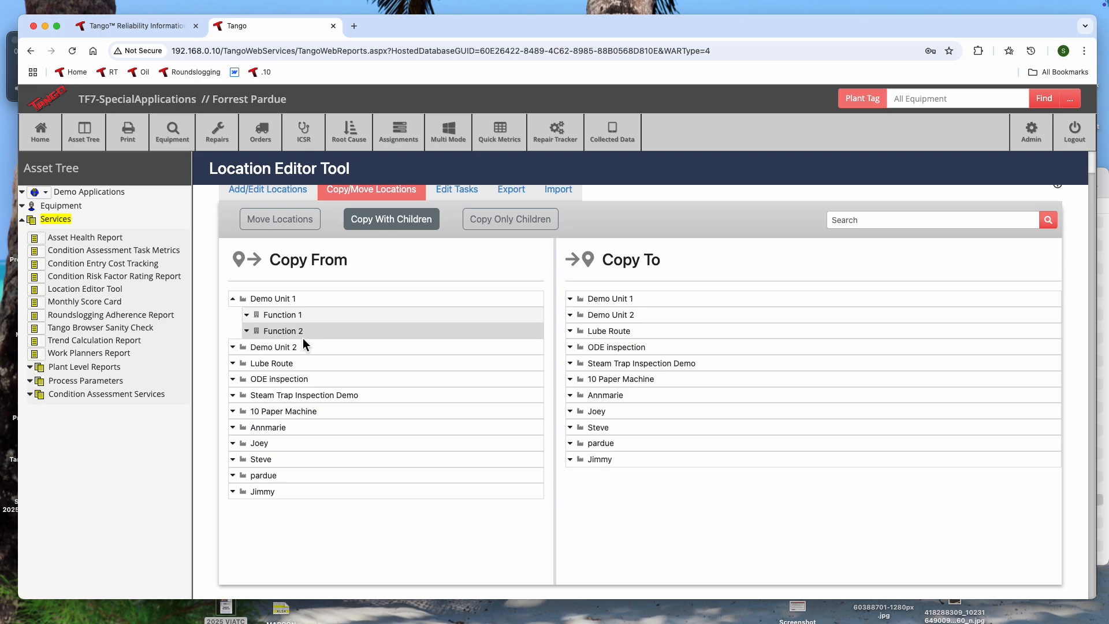
pyautogui.moveTo(273, 331); pyautogui.dragTo(604, 315)
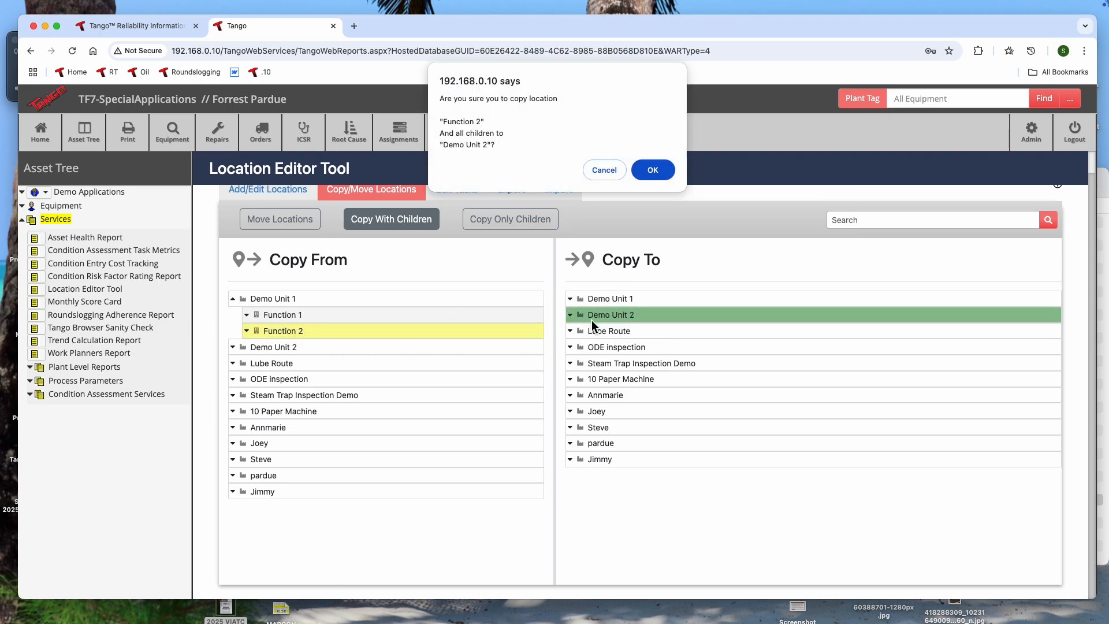
pyautogui.click(652, 169)
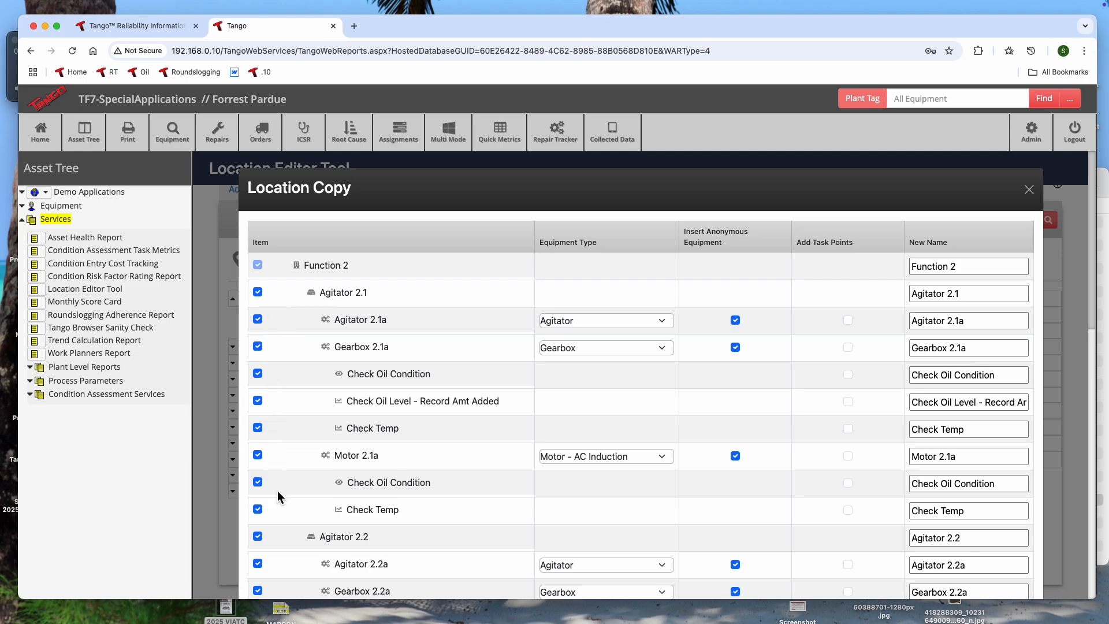
# - Rename the copied function to Function 4 and its first agitator location to Agitator 4.1
pyautogui.scroll(-20, 272, 569)
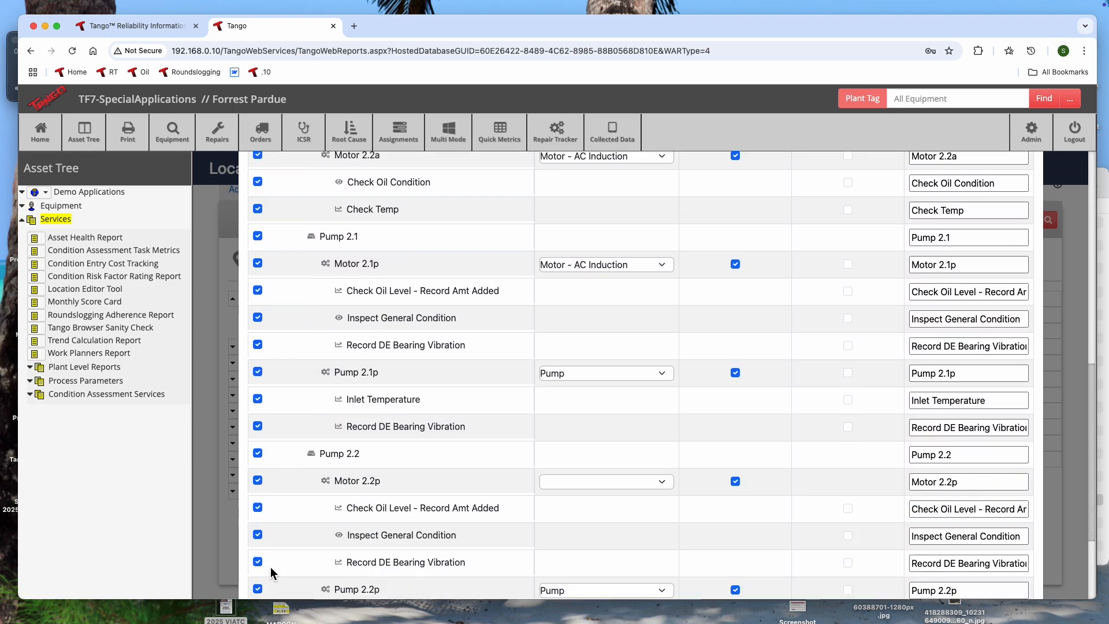
pyautogui.scroll(20, 283, 366)
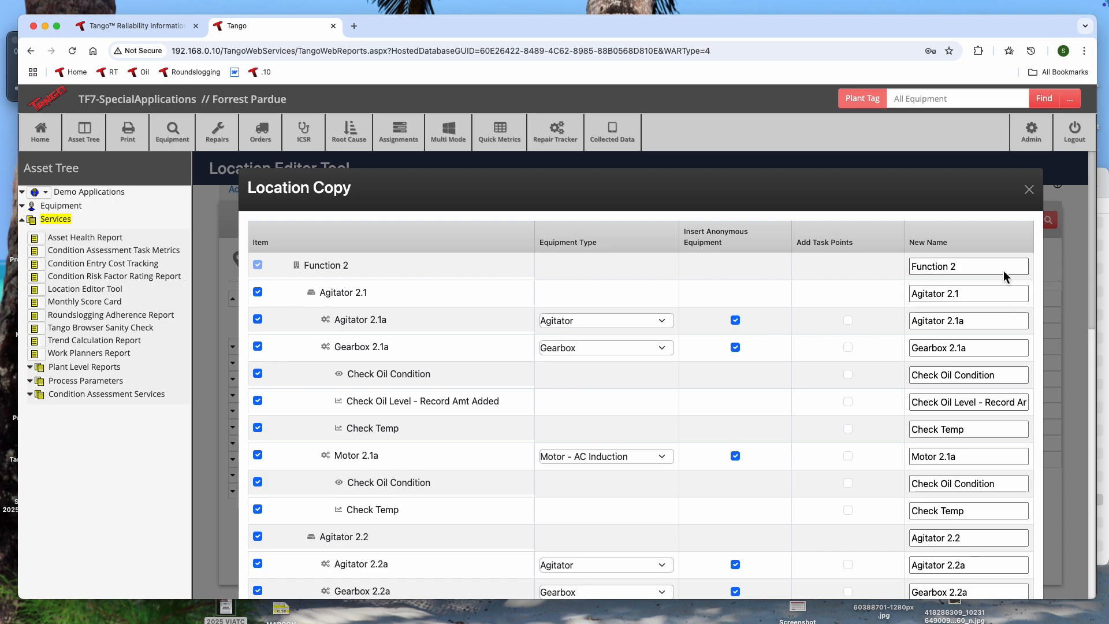
pyautogui.click(960, 268)
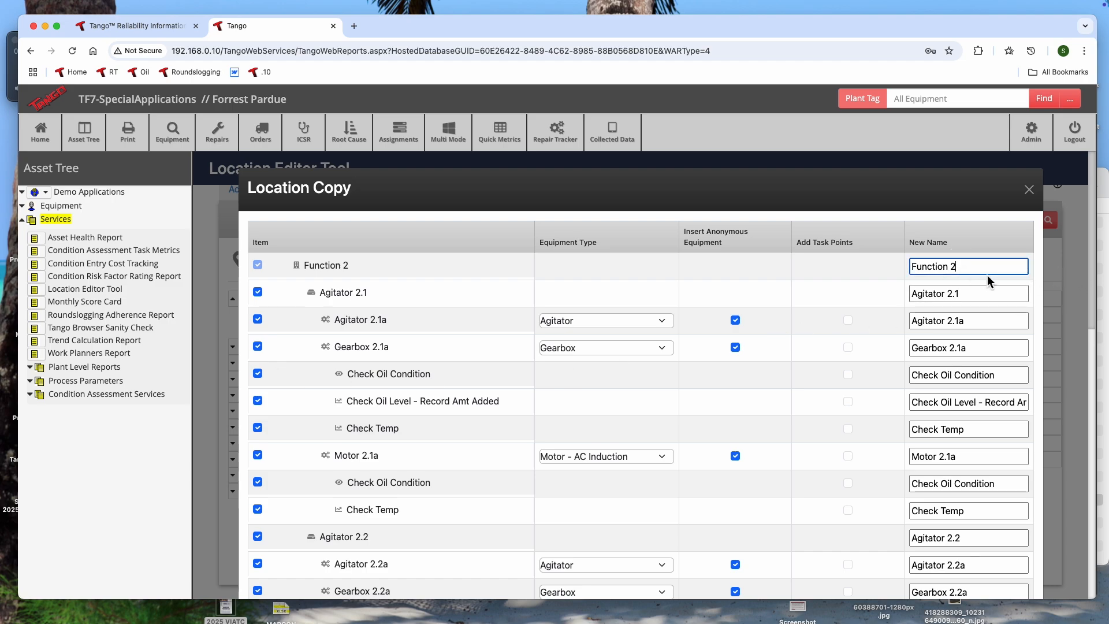
pyautogui.write('4')
pyautogui.click(951, 296)
pyautogui.press('BackSpace')
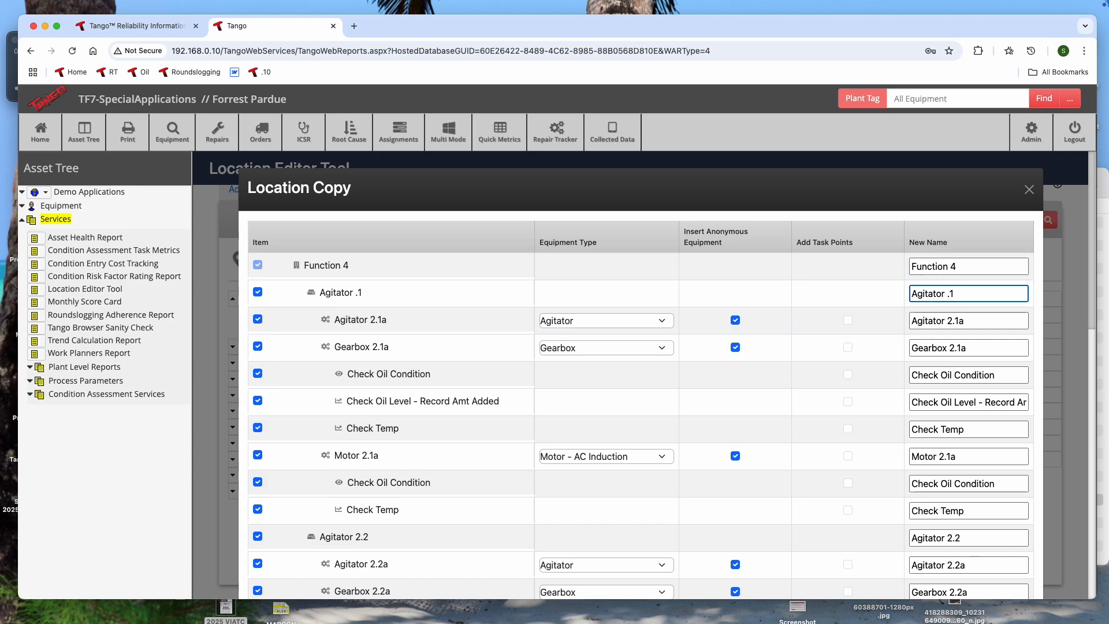
pyautogui.write('4')
# - Rename the first two components under Agitator 4.1 to Agitator 4.1a and Gearbox 4.1a
pyautogui.click(952, 321)
pyautogui.press('BackSpace')
pyautogui.write('4')
pyautogui.click(954, 348)
pyautogui.press('BackSpace')
pyautogui.write('4')
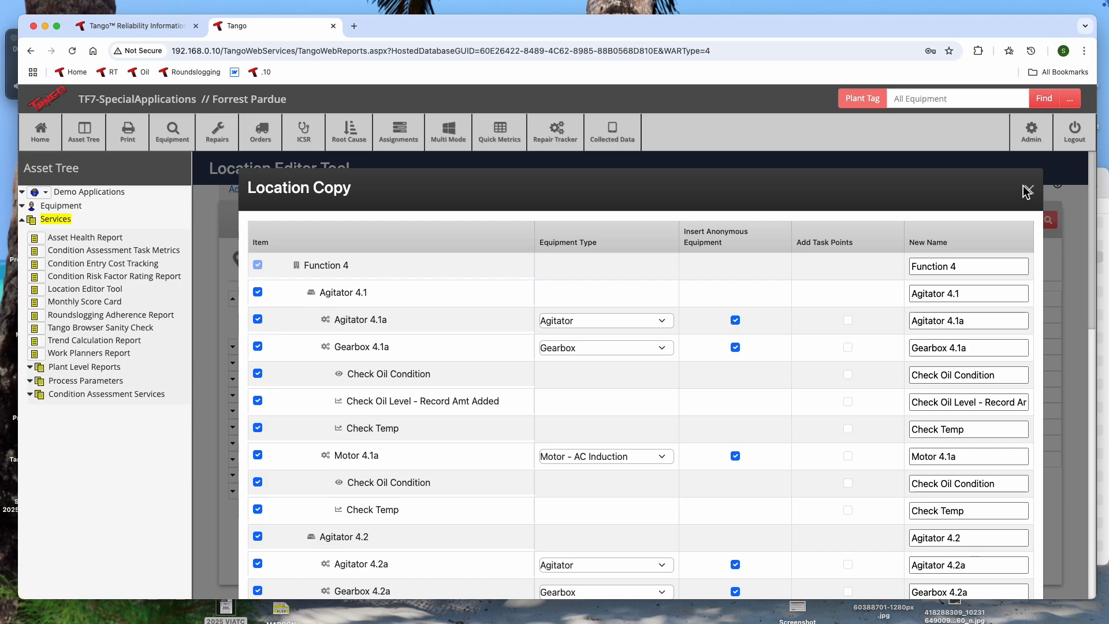
# - Try enabling Add Task Points for Agitator 4.1a and Gearbox 4.1a
pyautogui.scroll(-6, 948, 412)
pyautogui.scroll(-6, 958, 296)
pyautogui.scroll(12, 941, 439)
pyautogui.click(848, 320)
pyautogui.click(848, 375)
pyautogui.click(848, 347)
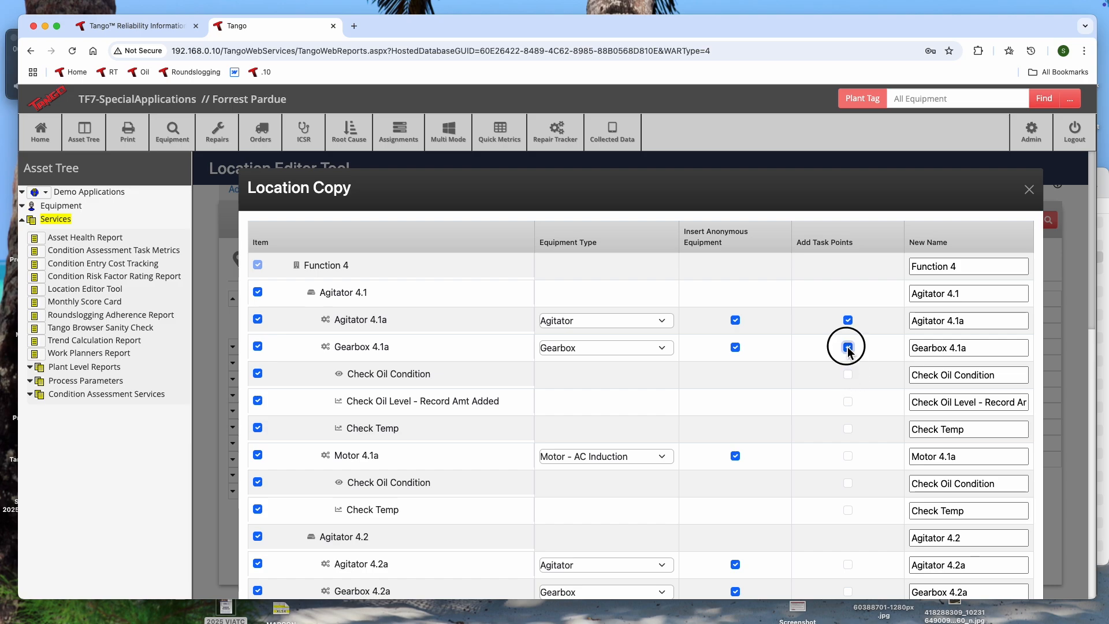
pyautogui.click(848, 321)
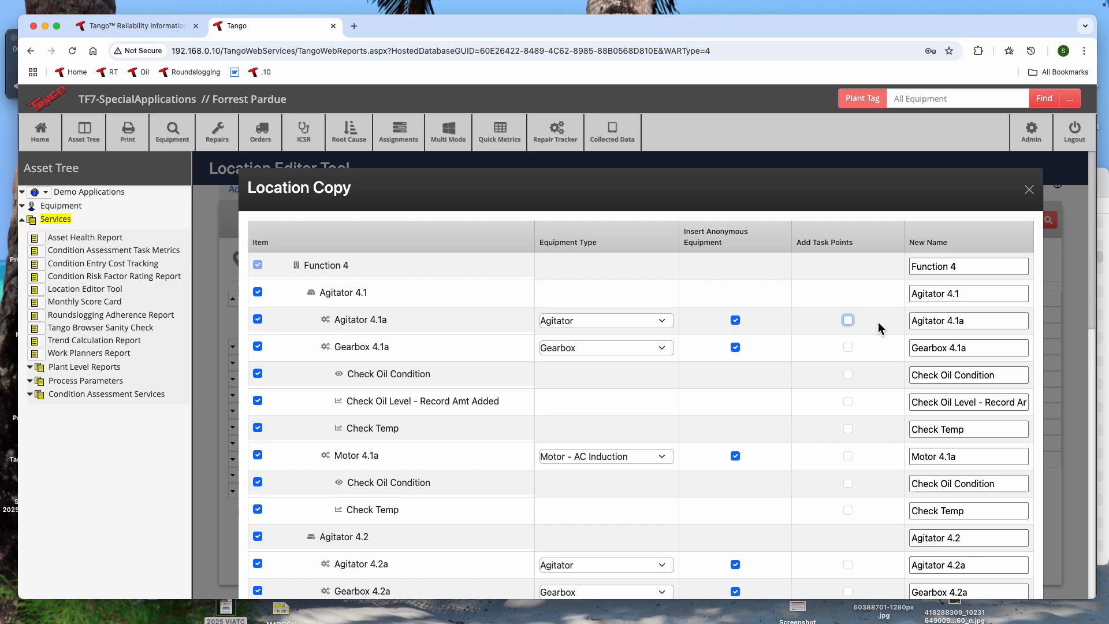
# - Confirm the location copy and collapse Demo Unit 1 in the Copy From tree
pyautogui.scroll(-10, 878, 321)
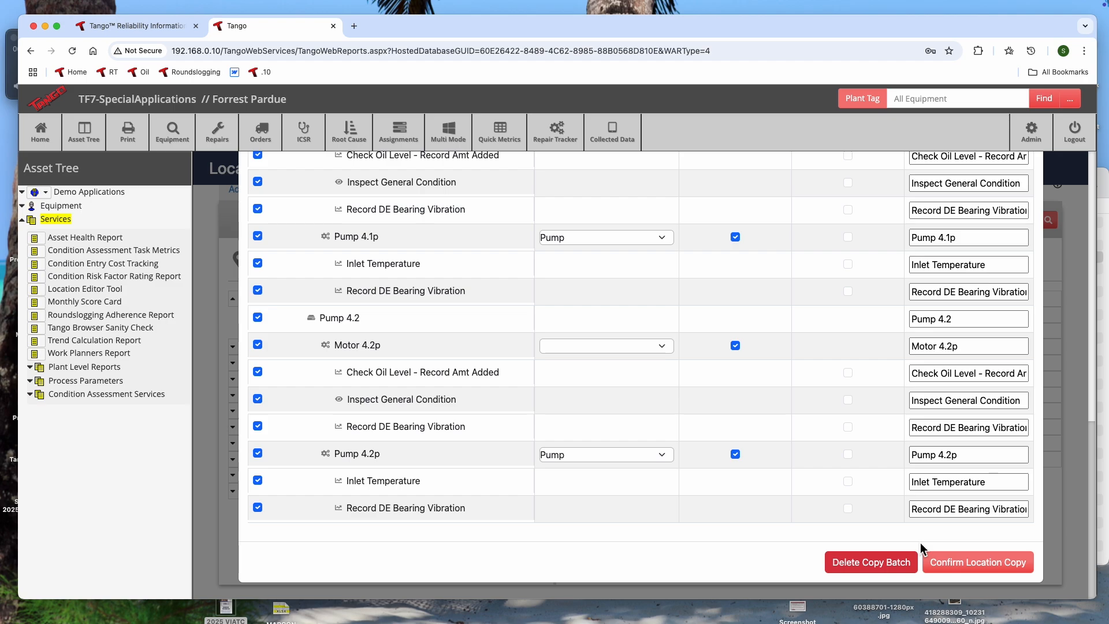
pyautogui.click(990, 563)
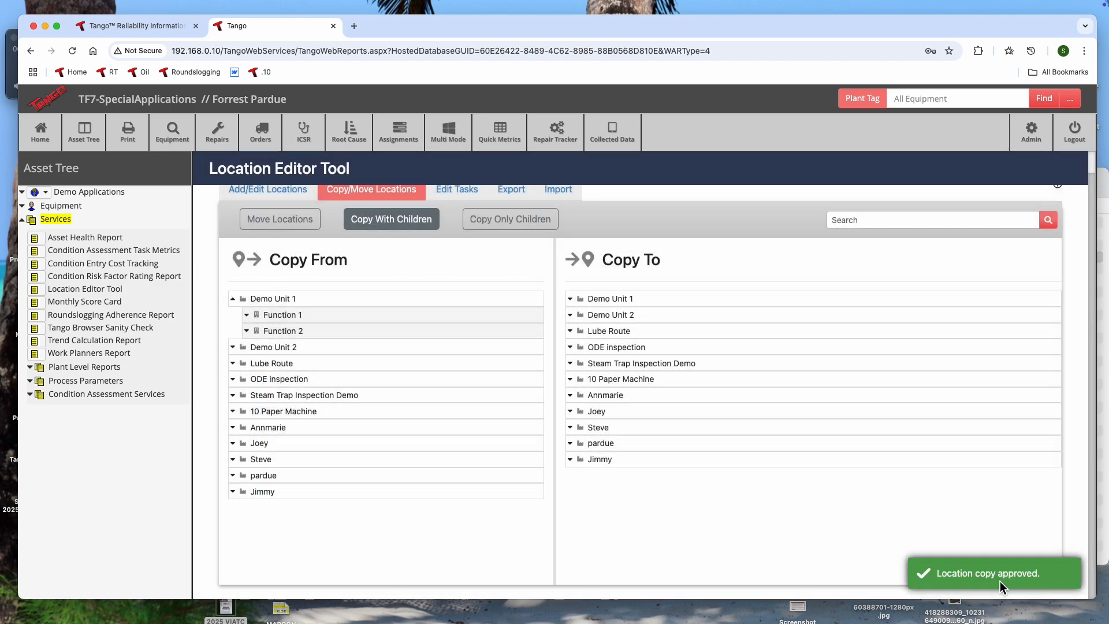
pyautogui.scroll(1, 331, 385)
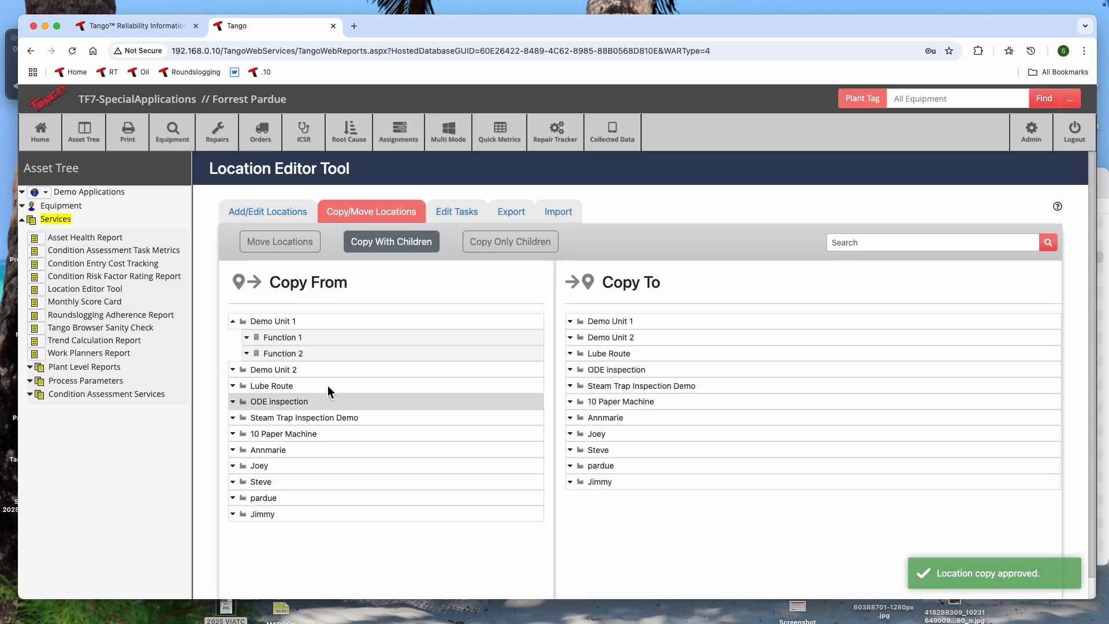
pyautogui.click(234, 321)
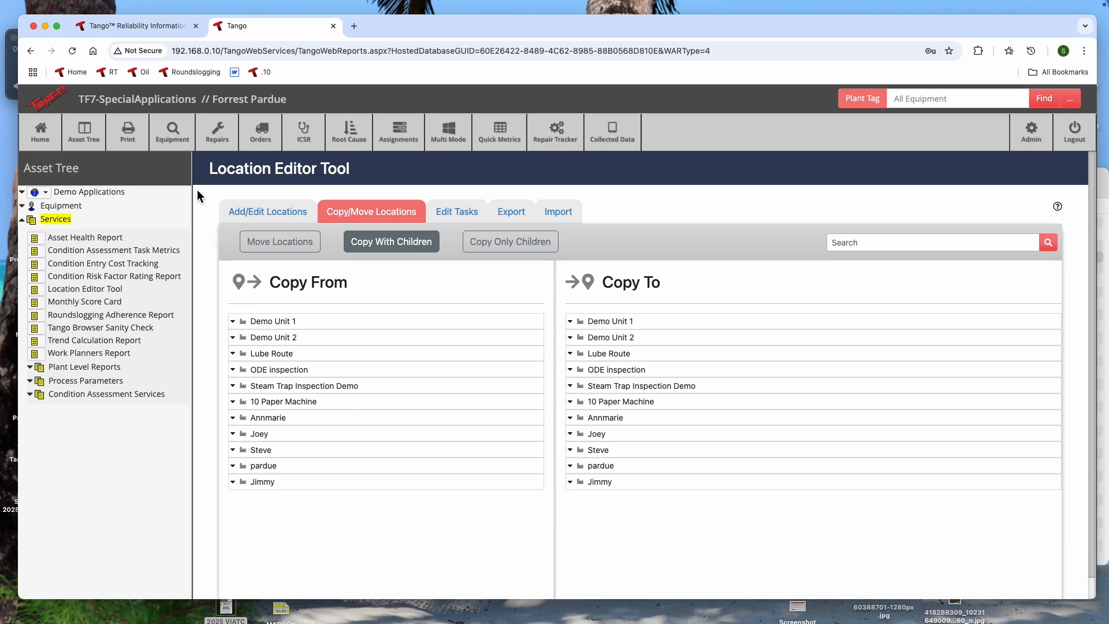
# - Copy only the children of Function 2 in Demo Unit 1 to Function 4 in Demo Unit 2
pyautogui.click(536, 241)
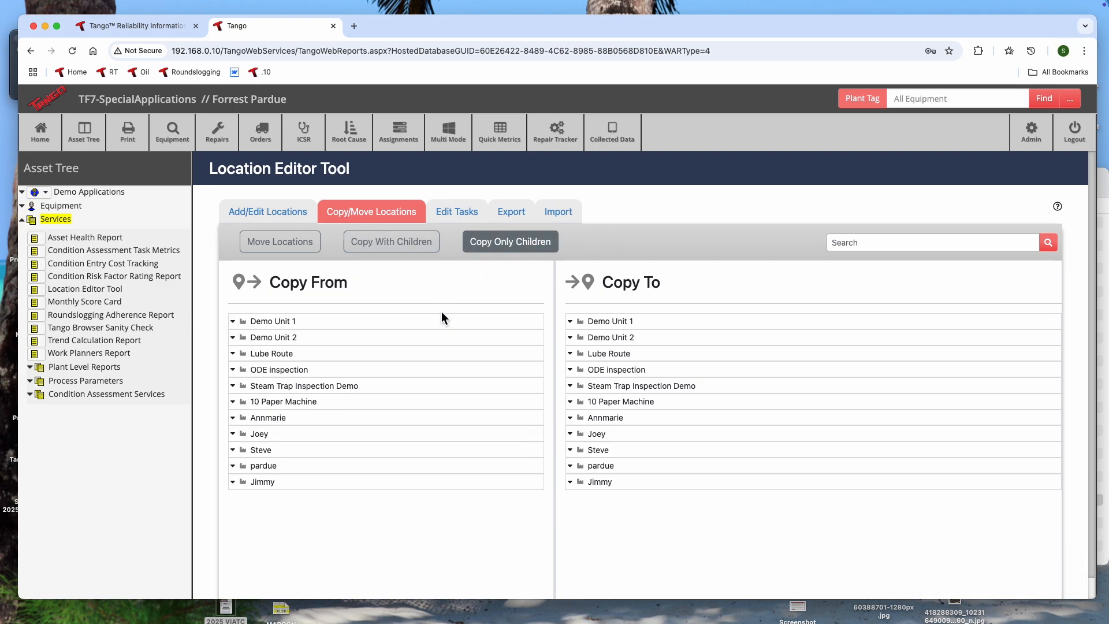
pyautogui.click(570, 337)
pyautogui.scroll(-1, 563, 345)
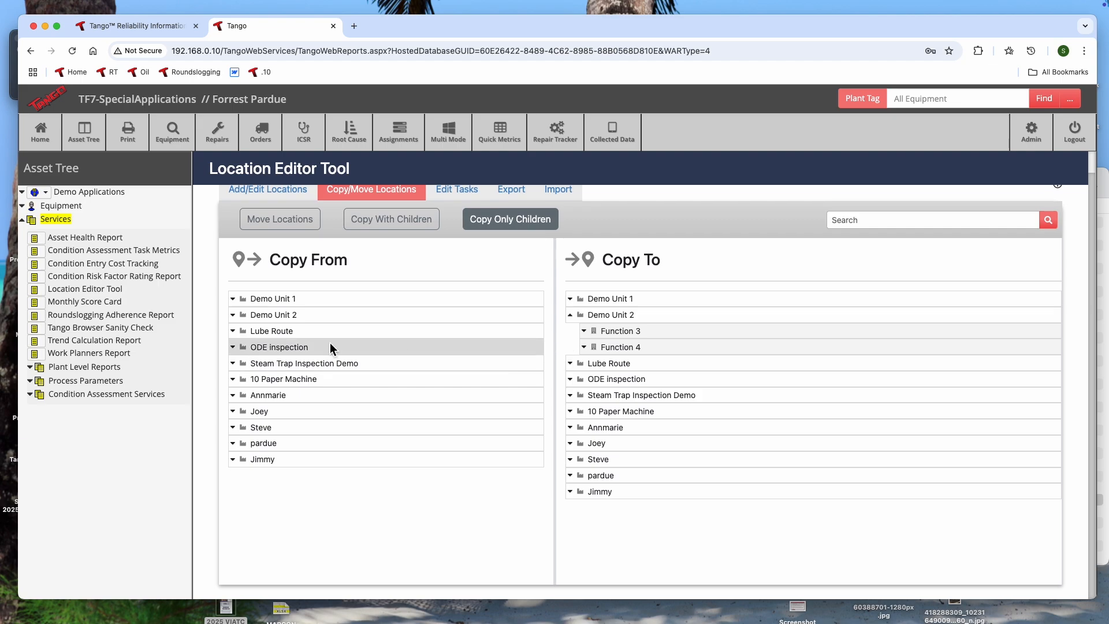
pyautogui.click(233, 302)
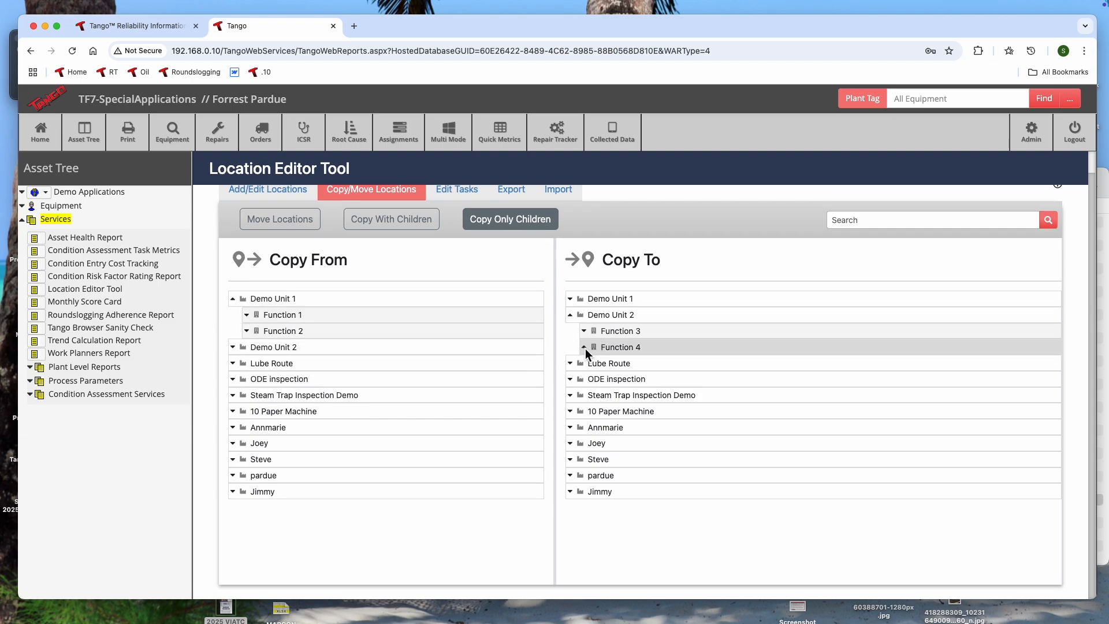
pyautogui.click(247, 330)
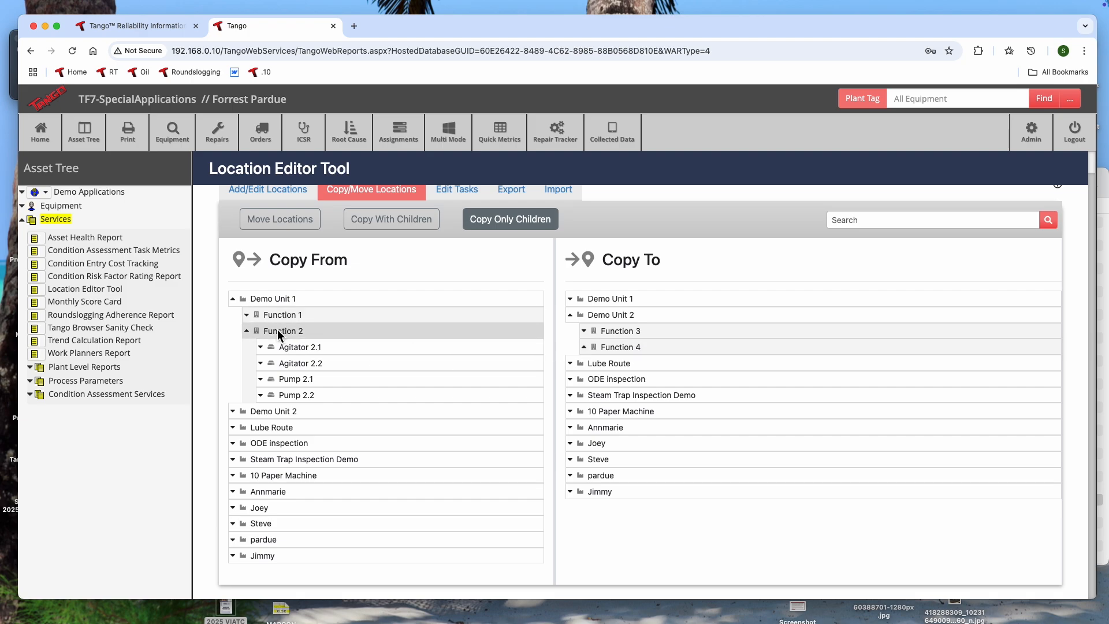
pyautogui.moveTo(277, 335); pyautogui.dragTo(626, 349)
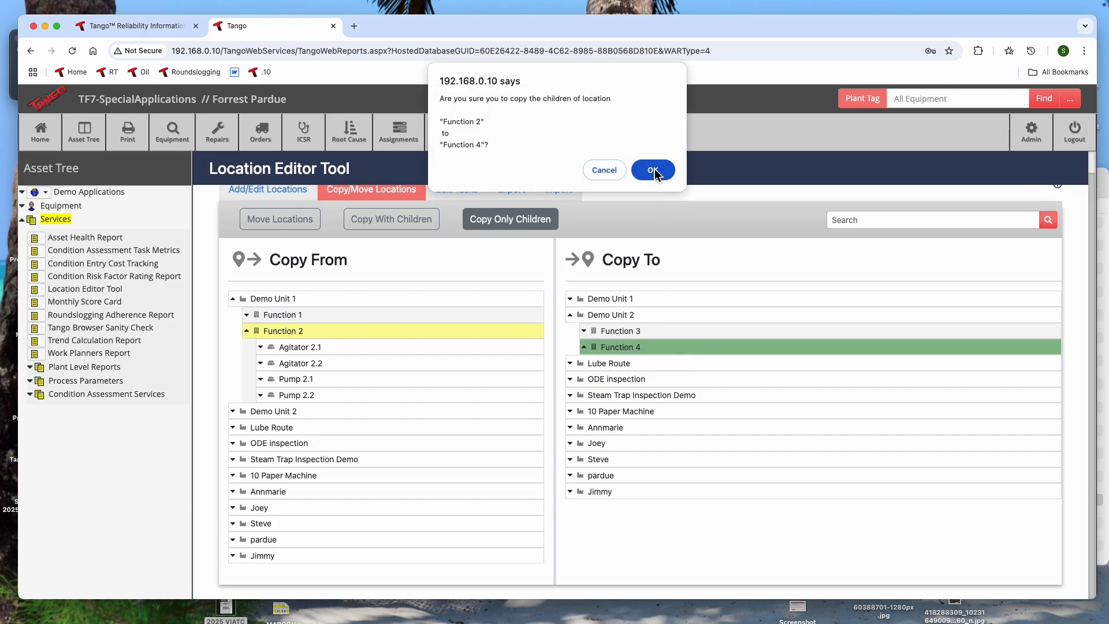
pyautogui.click(654, 170)
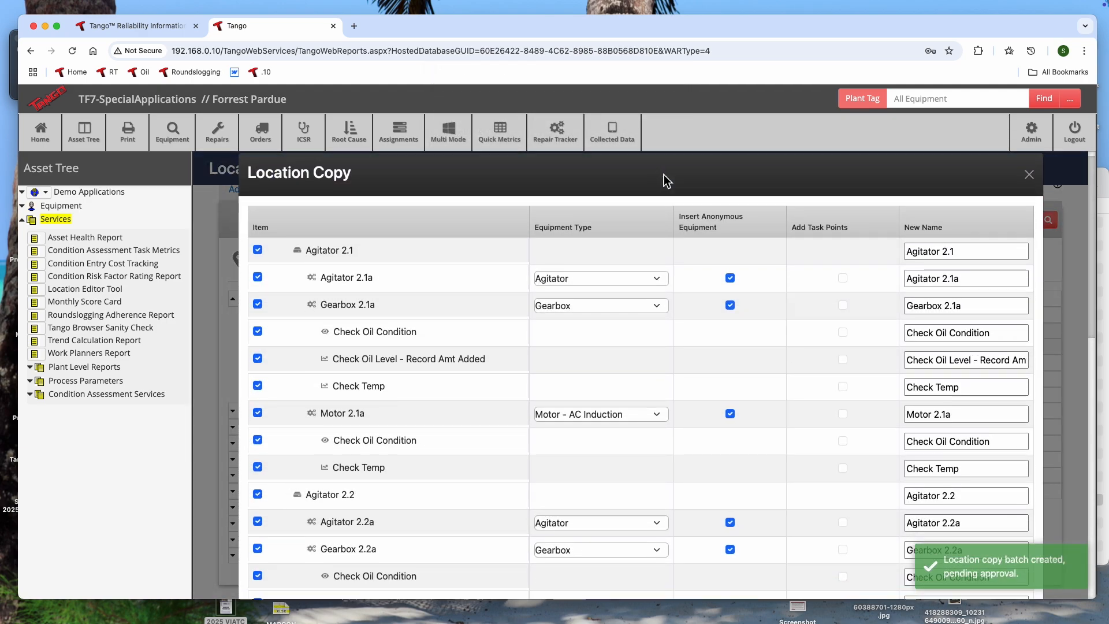
# - Rename copied Agitator 2.1 to Agitator 4.1 and its components to Agitator 4.1a, Gearbox 4.1a and Motor 4.1a
pyautogui.scroll(-2, 750, 190)
pyautogui.click(947, 205)
pyautogui.press('BackSpace')
pyautogui.write('4')
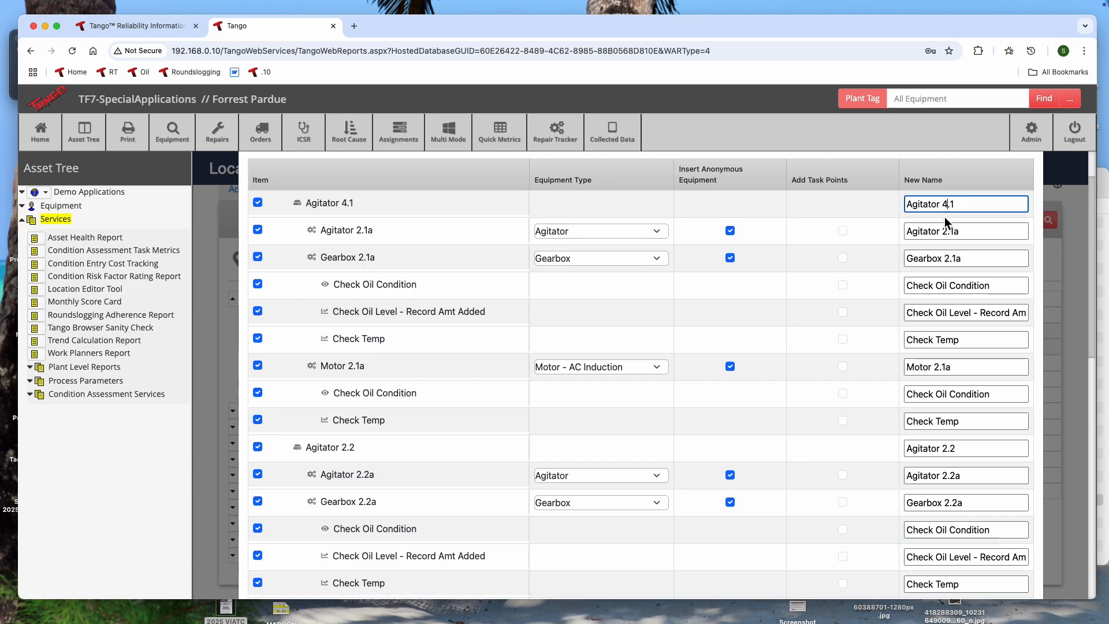
pyautogui.click(936, 232)
pyautogui.write('4')
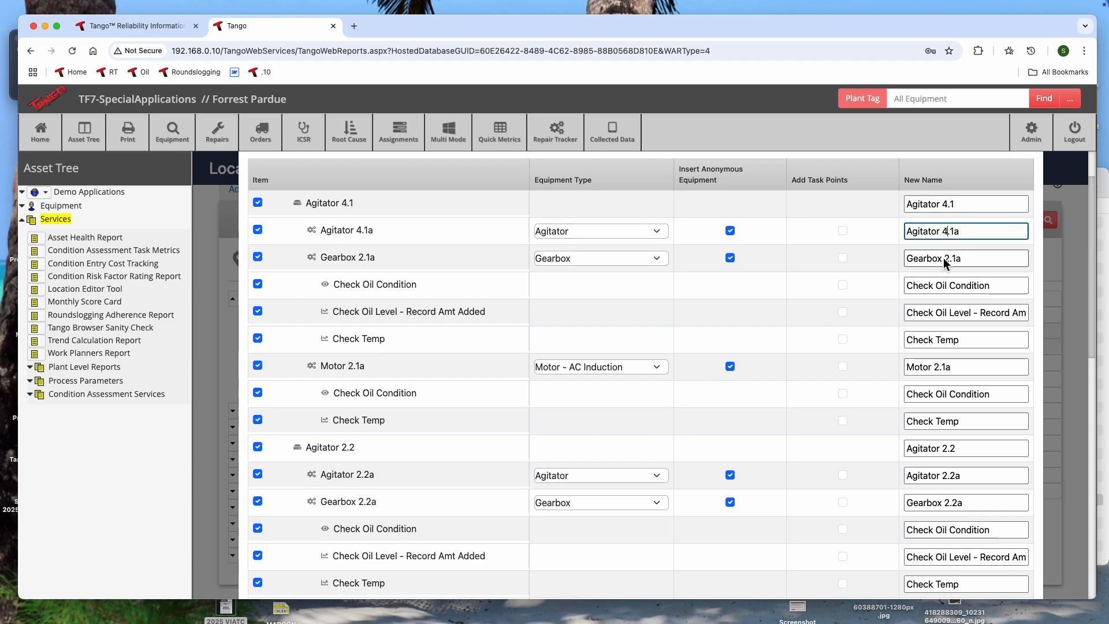
pyautogui.click(948, 257)
pyautogui.press('BackSpace')
pyautogui.write('4')
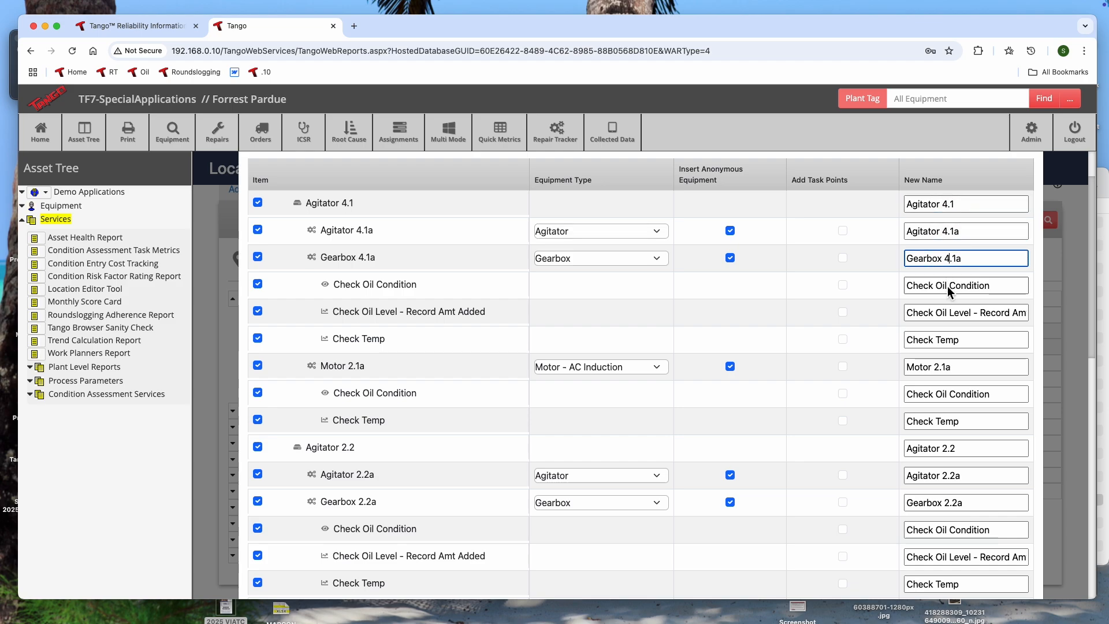
pyautogui.click(938, 369)
pyautogui.press('BackSpace')
pyautogui.write('4')
# - Rename copied Agitator 2.2 to Agitator 4.2 and its components to Agitator 4.2a, Gearbox 4.2a and Motor 4.2a
pyautogui.click(947, 450)
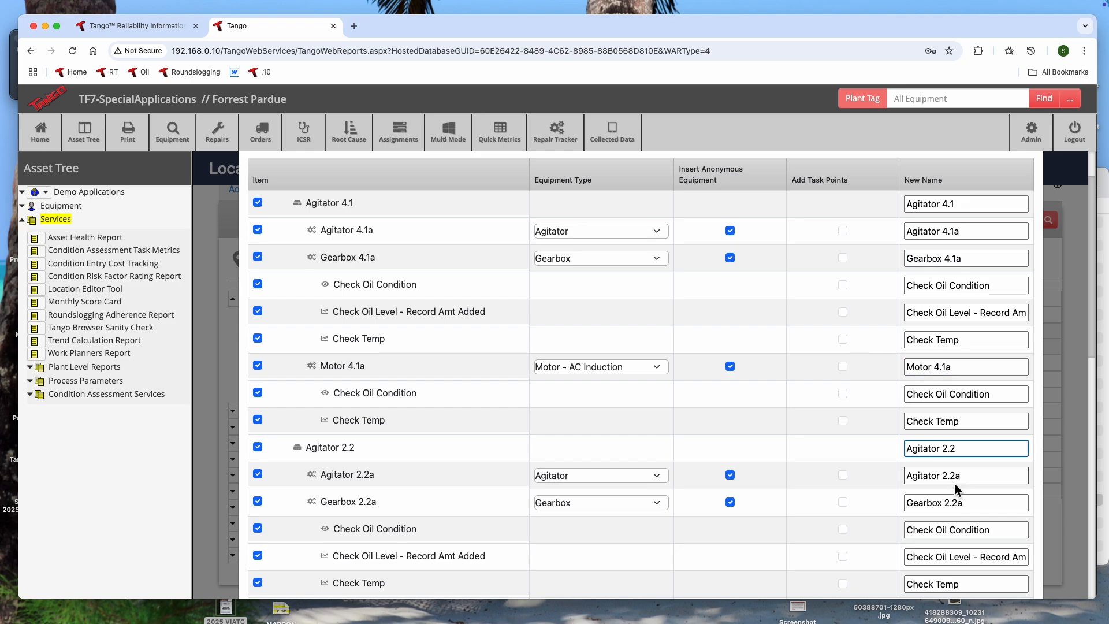
pyautogui.click(947, 474)
pyautogui.press('BackSpace')
pyautogui.write('4')
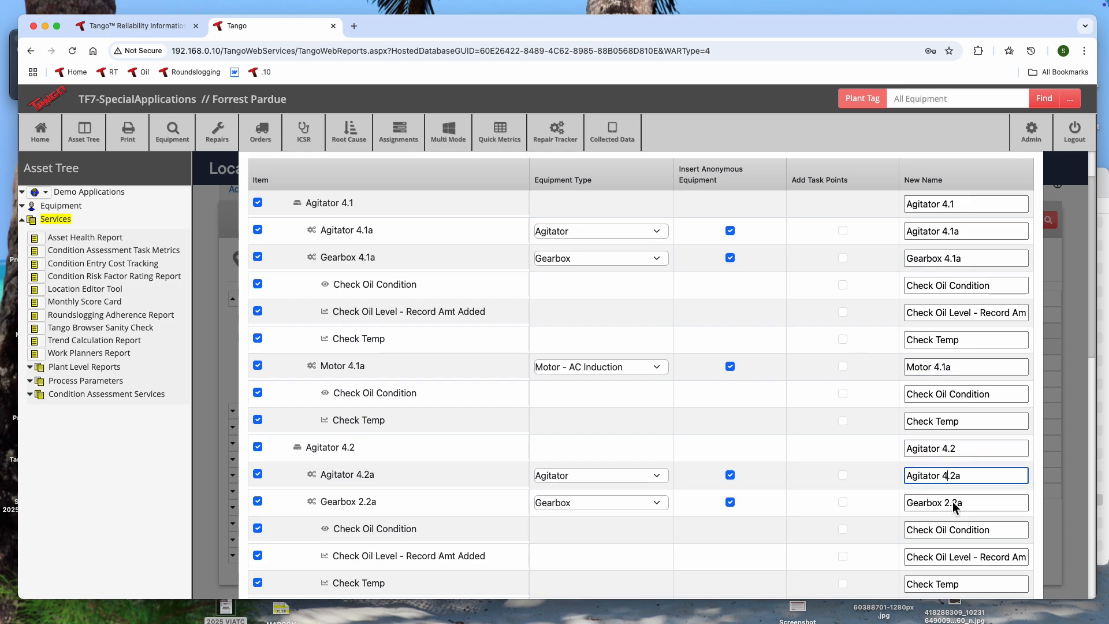
pyautogui.click(950, 502)
pyautogui.press('BackSpace')
pyautogui.write('4')
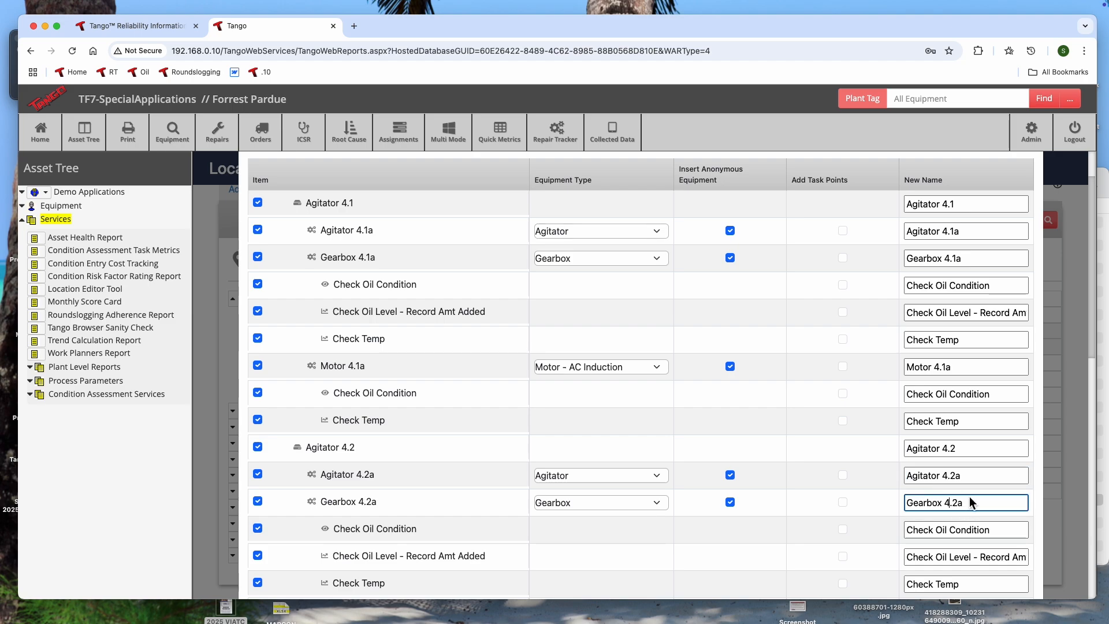
pyautogui.scroll(-2, 972, 488)
pyautogui.scroll(-3, 975, 479)
pyautogui.click(939, 320)
pyautogui.press('BackSpace')
pyautogui.write('4')
# - Rename copied Pump 2.1 to Pump 4.1 and its components to Motor 4.1p and Pump 4.1p
pyautogui.click(938, 403)
pyautogui.press('BackSpace')
pyautogui.write('4')
pyautogui.click(938, 428)
pyautogui.press('BackSpace')
pyautogui.write('4.1p')
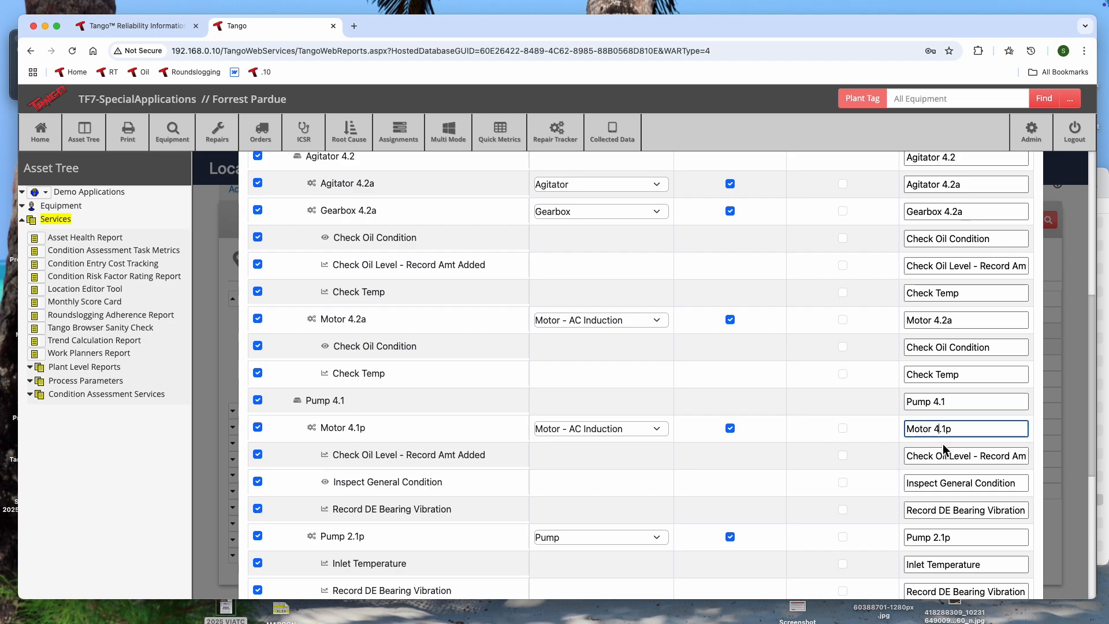
pyautogui.click(937, 537)
pyautogui.press('BackSpace')
pyautogui.write('4')
# - Rename copied Pump 2.2 to Pump 4.2 and its components to Motor 4.2p and Pump 4.2p
pyautogui.scroll(-2, 950, 491)
pyautogui.scroll(-2, 947, 474)
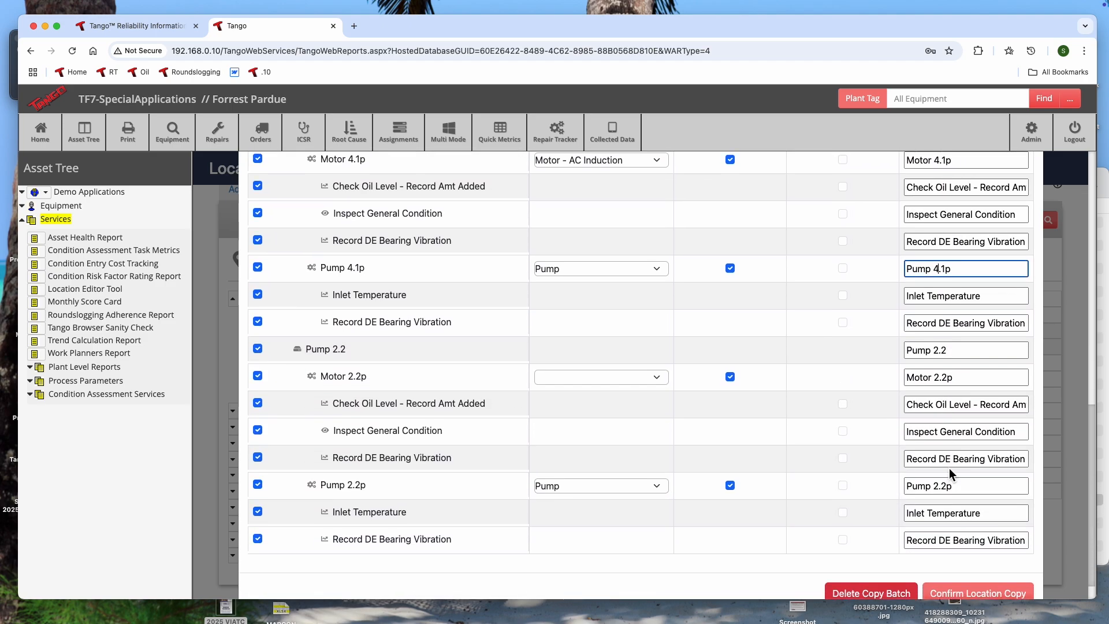
pyautogui.click(940, 352)
pyautogui.press('BackSpace')
pyautogui.write('4')
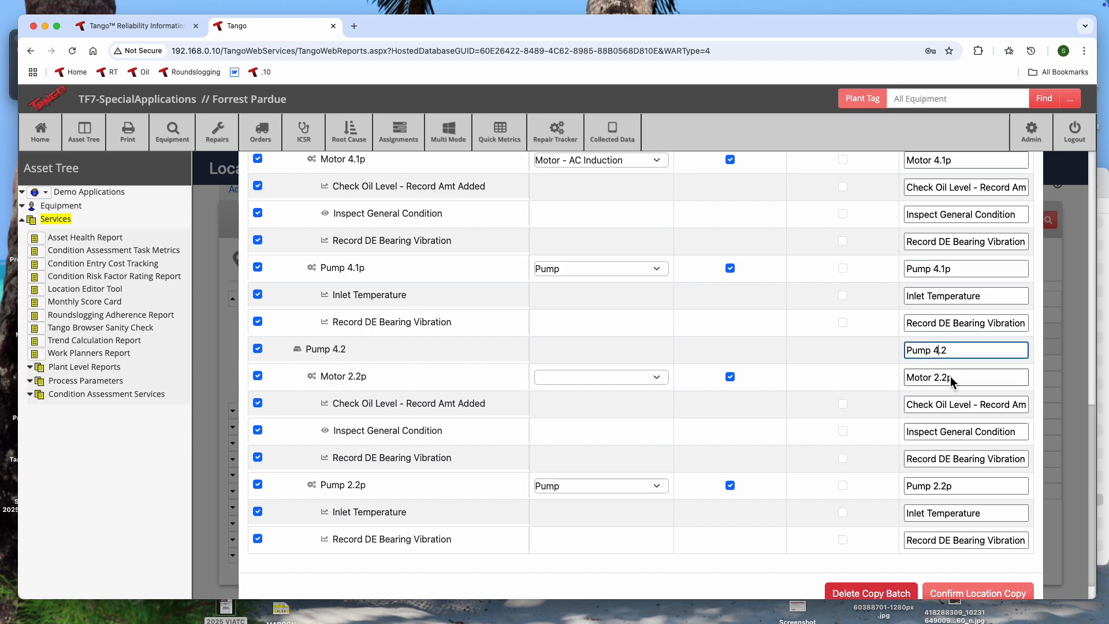
pyautogui.click(938, 379)
pyautogui.press('BackSpace')
pyautogui.write('4')
pyautogui.click(938, 487)
pyautogui.press('BackSpace')
pyautogui.write('4')
# - Confirm the children-only location copy and collapse Demo Unit 1 in Copy From and Demo Unit 2 in Copy To
pyautogui.scroll(-1, 937, 497)
pyautogui.scroll(15, 789, 472)
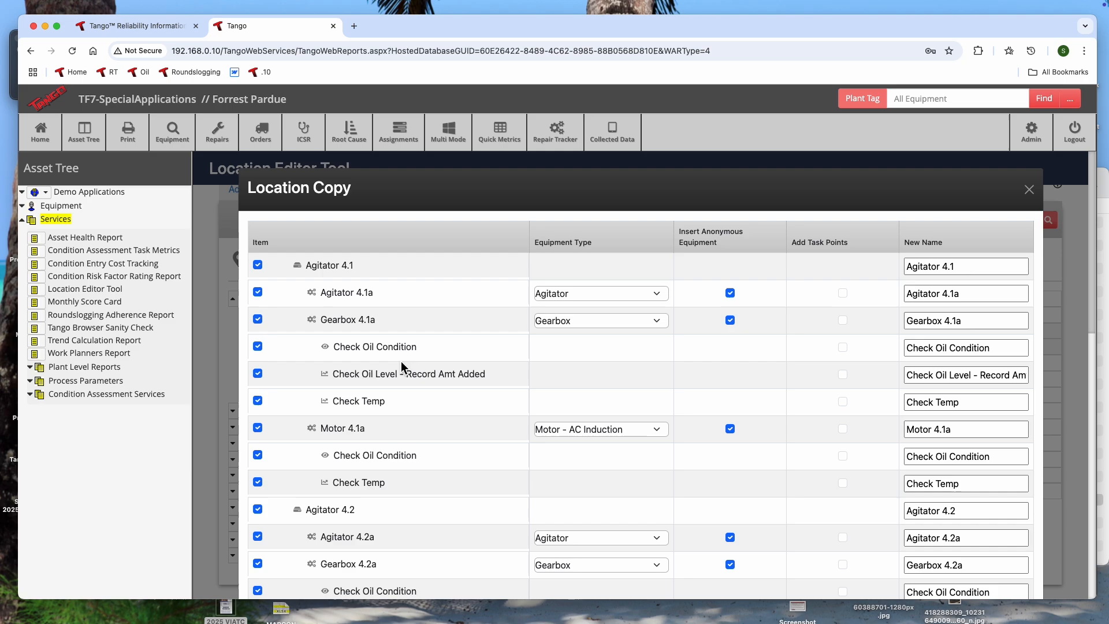
pyautogui.scroll(-1, 664, 390)
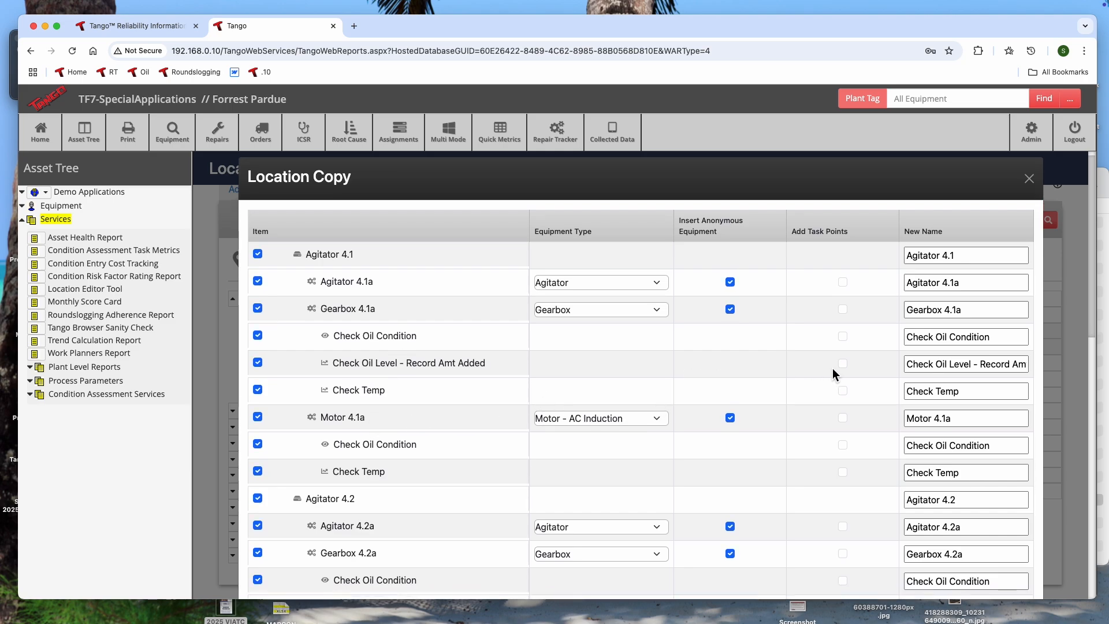
pyautogui.scroll(-15, 826, 369)
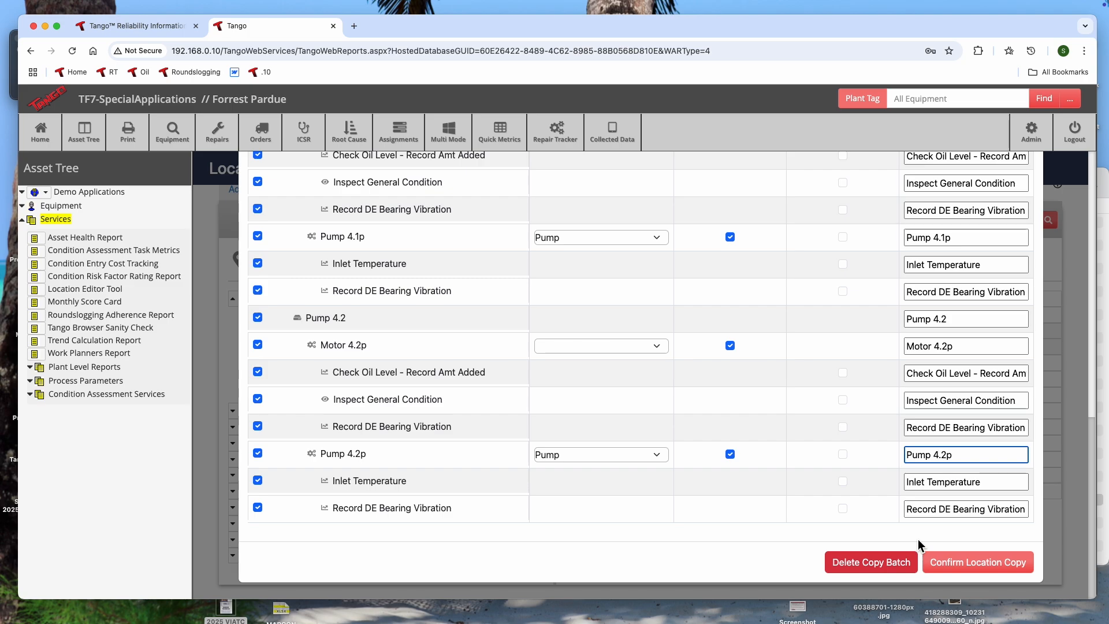
pyautogui.click(975, 563)
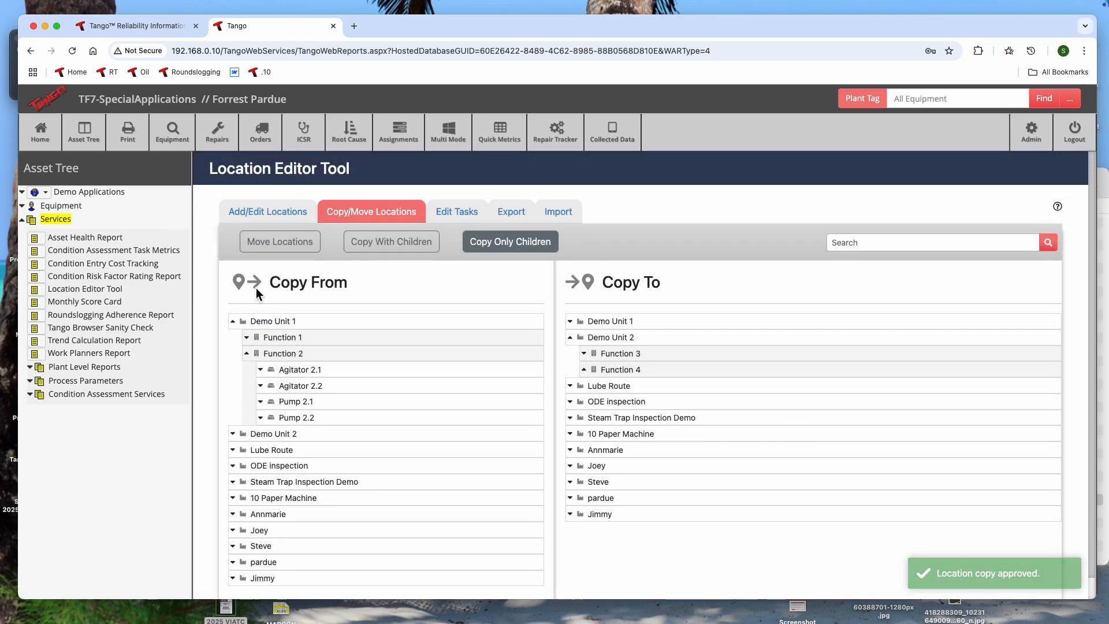
pyautogui.click(233, 322)
pyautogui.click(570, 338)
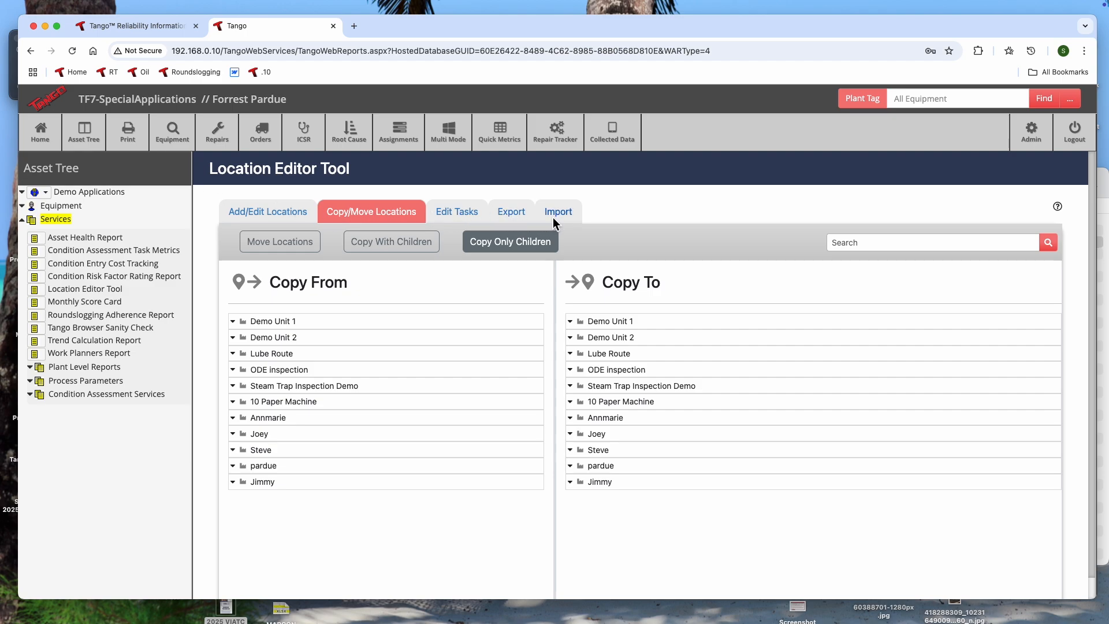
# - Export the location structure of Demo Unit 2 and keep the blocked download TangoLocationStructure04-04-2025.xlsx
pyautogui.click(511, 213)
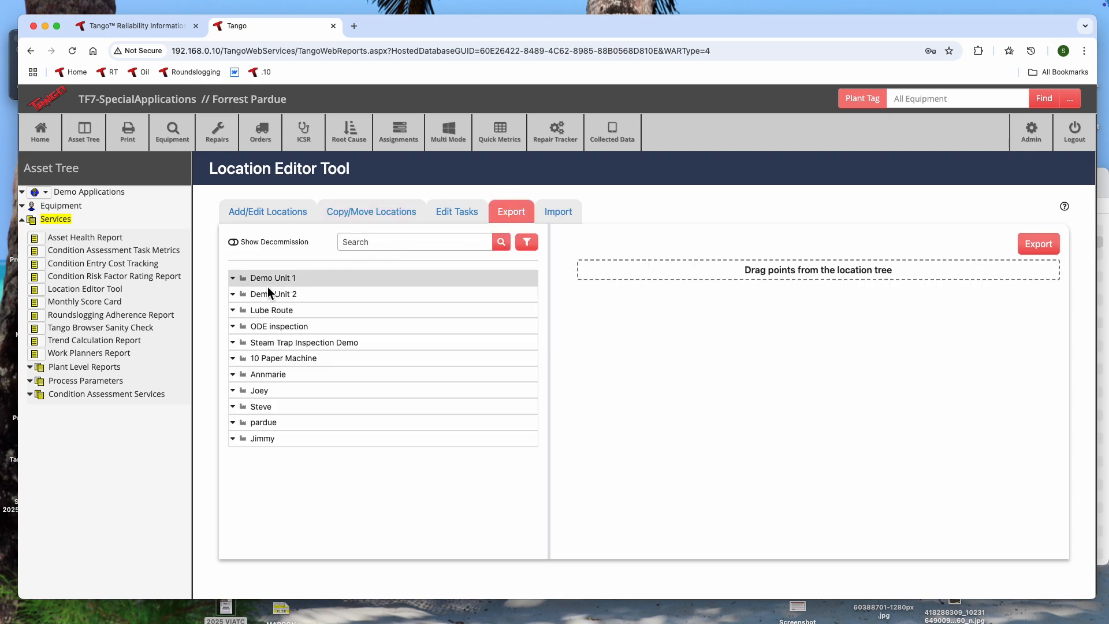
pyautogui.click(234, 296)
pyautogui.click(233, 295)
pyautogui.moveTo(263, 293); pyautogui.dragTo(659, 273)
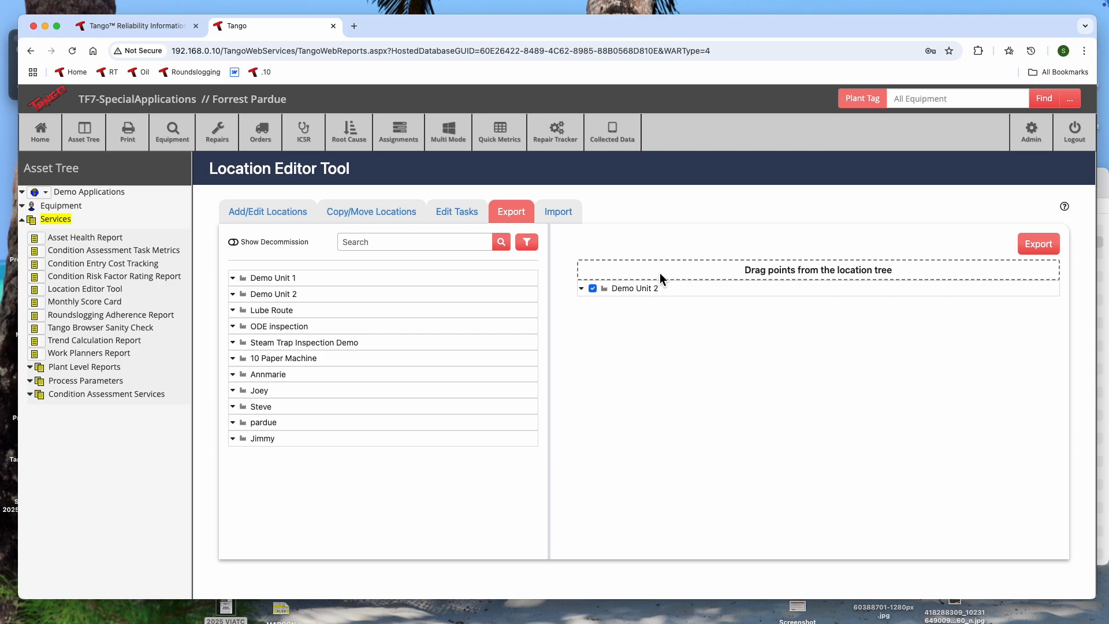
pyautogui.click(1039, 245)
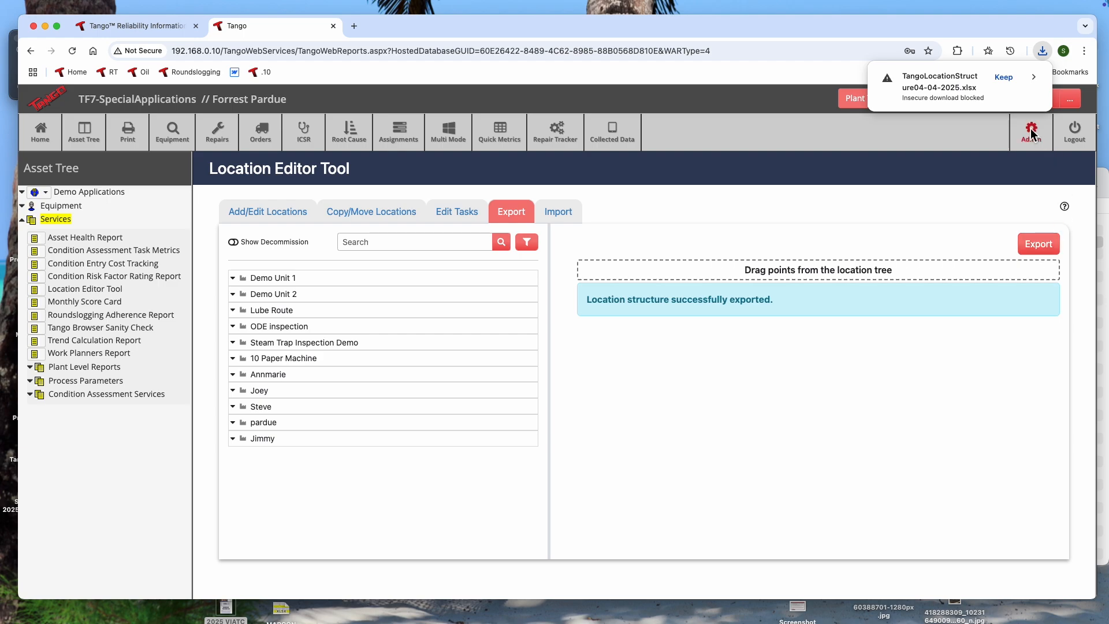
pyautogui.click(1006, 78)
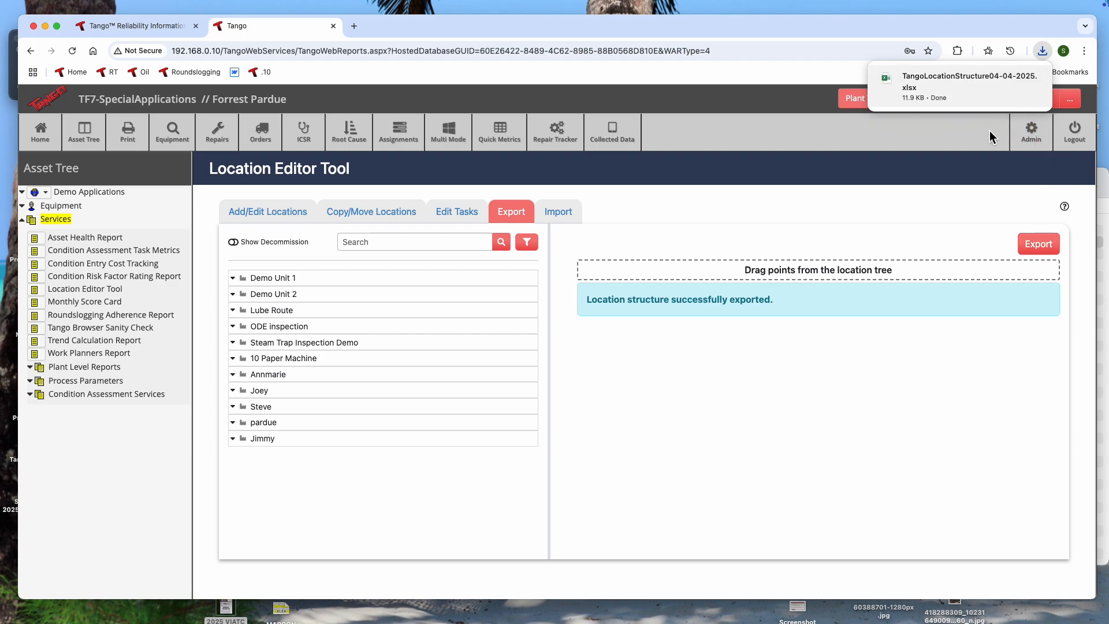
# - Open the exported workbook in Excel, examine its function, asset and component columns, and minimize it
pyautogui.moveTo(896, 75)
pyautogui.click(889, 78)
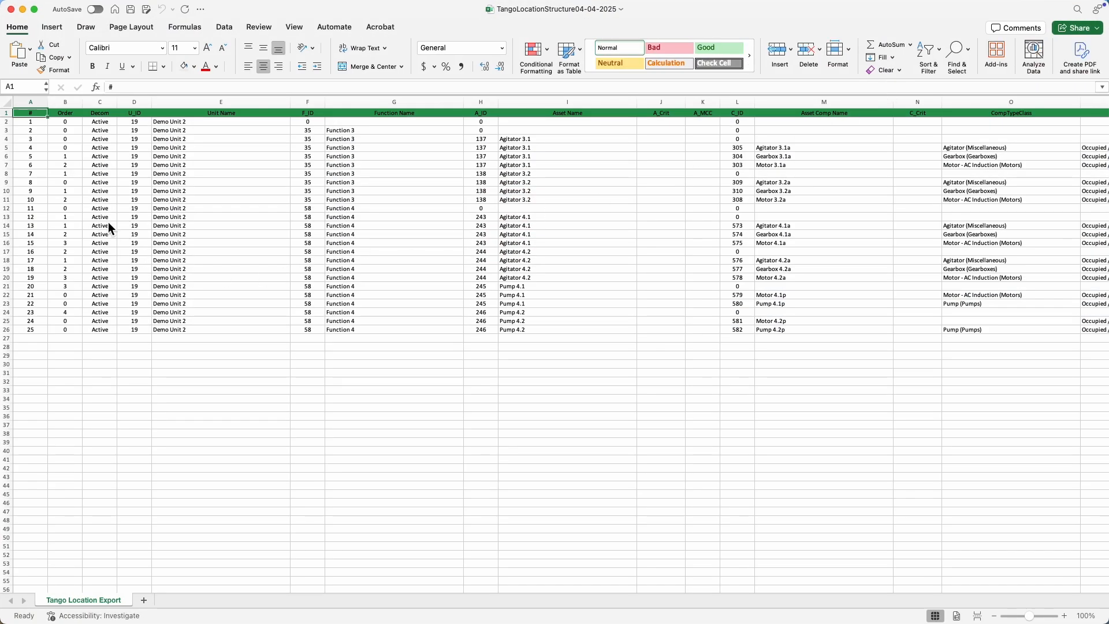
pyautogui.hscroll(5, 530, 248)
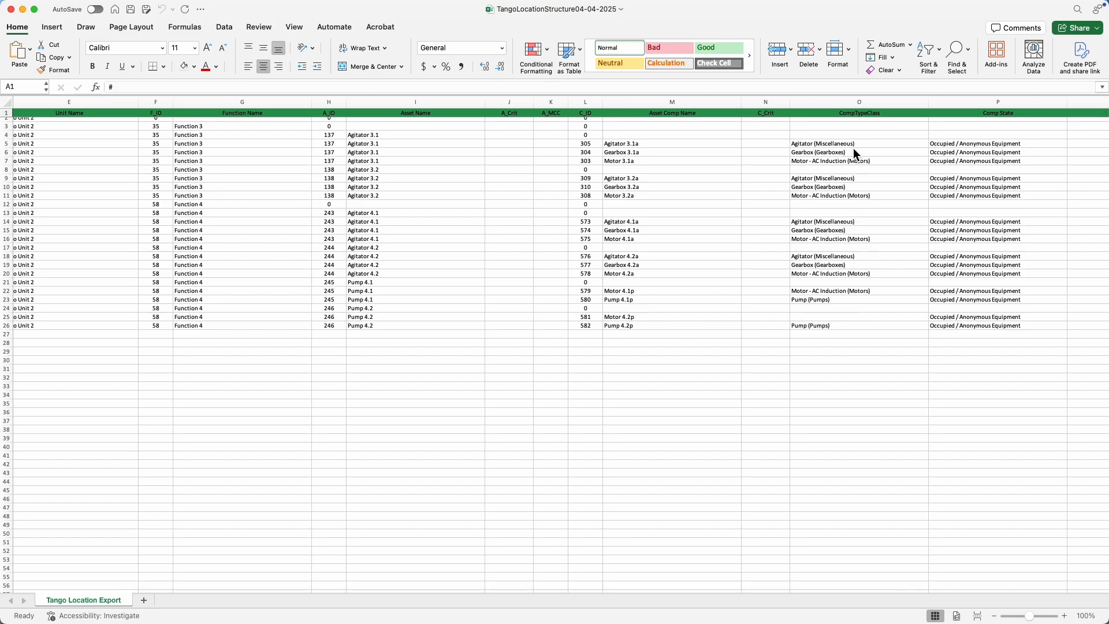
pyautogui.hscroll(-5, 751, 257)
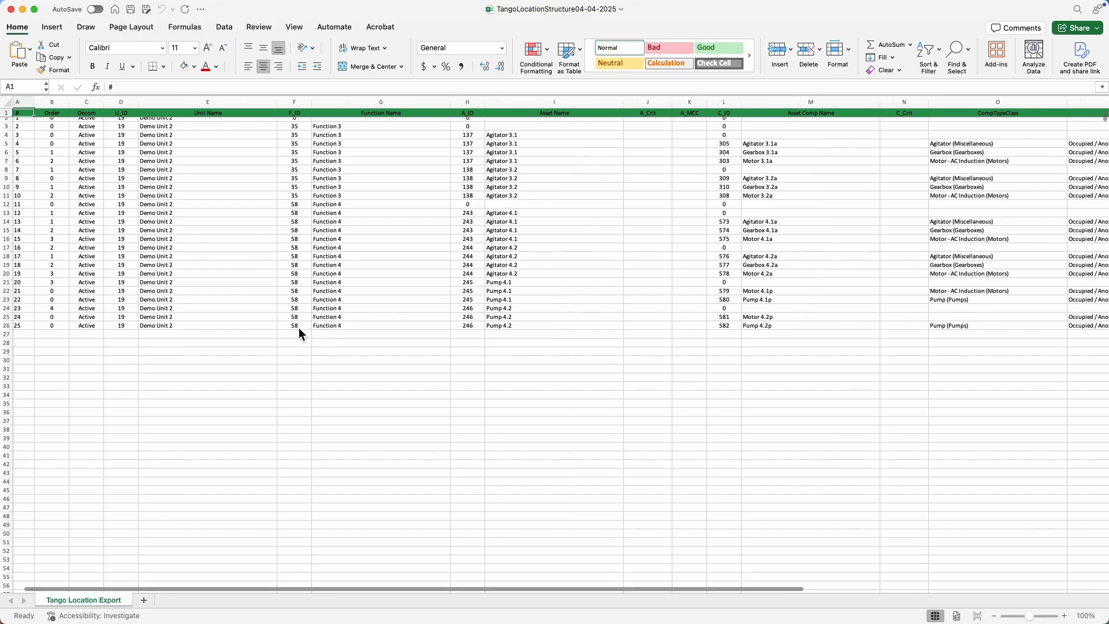
pyautogui.scroll(1, 249, 265)
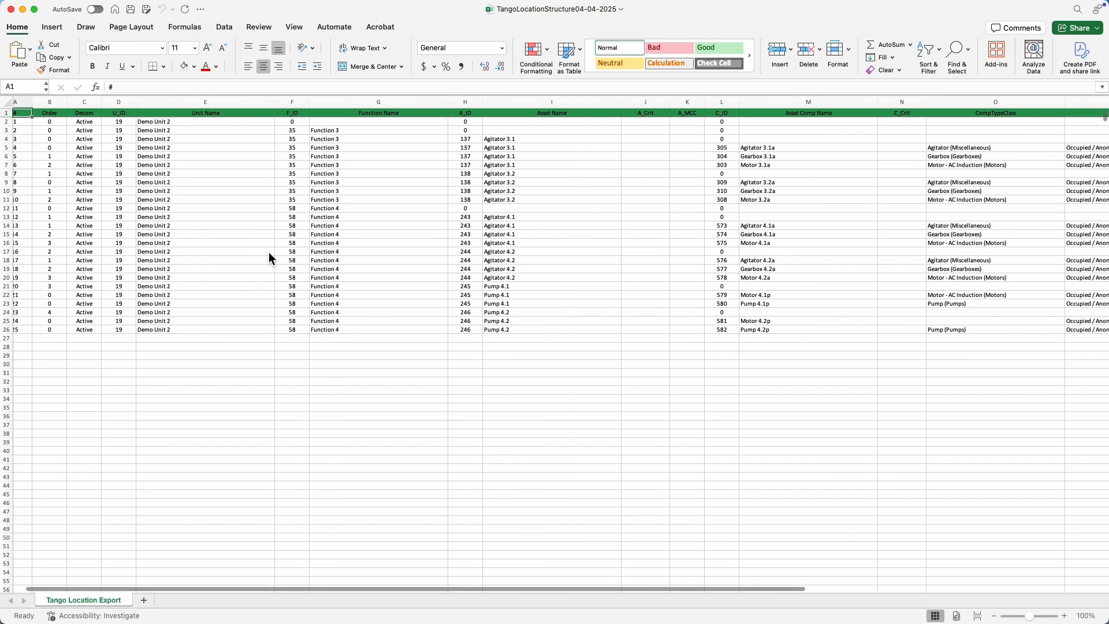
pyautogui.click(22, 9)
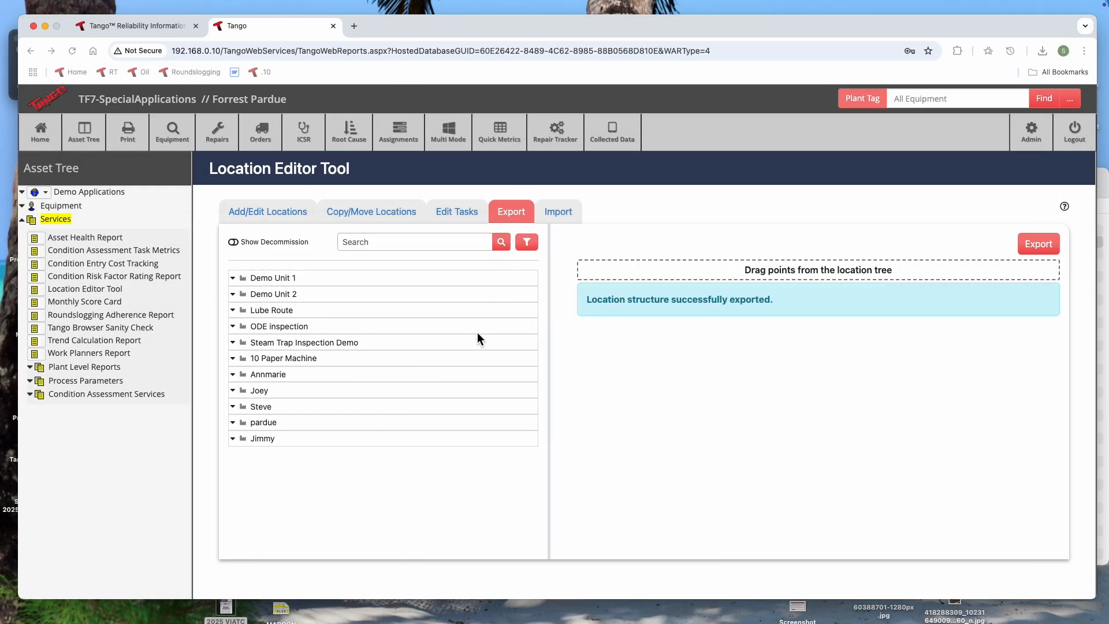
# - View the location import form and return to the Start Page by way of the location structure editor
pyautogui.click(559, 215)
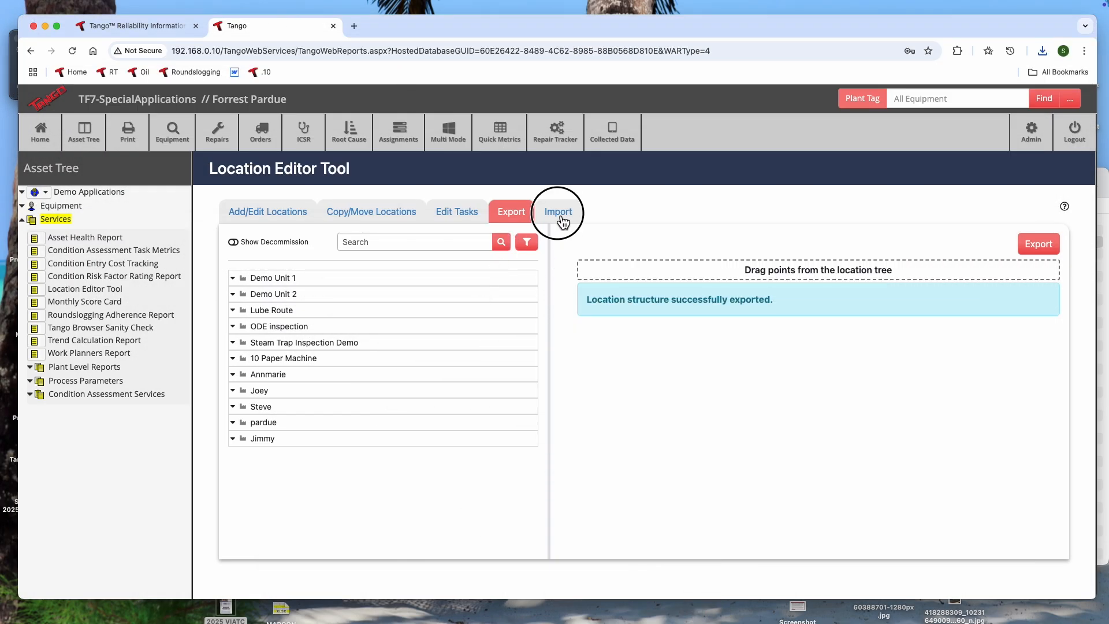
pyautogui.click(559, 214)
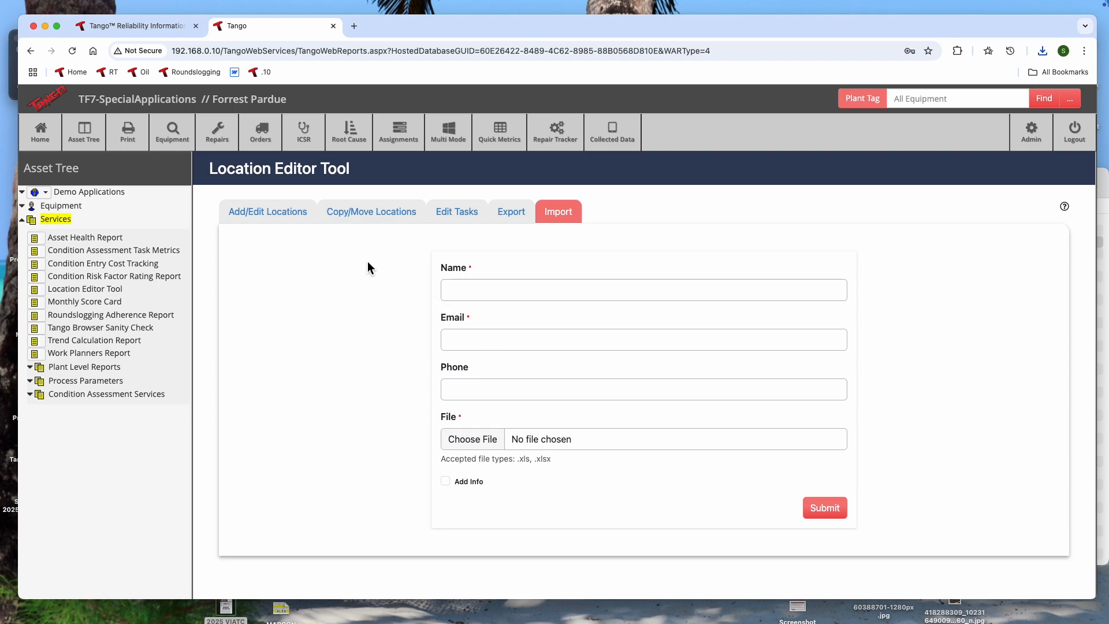
pyautogui.click(239, 208)
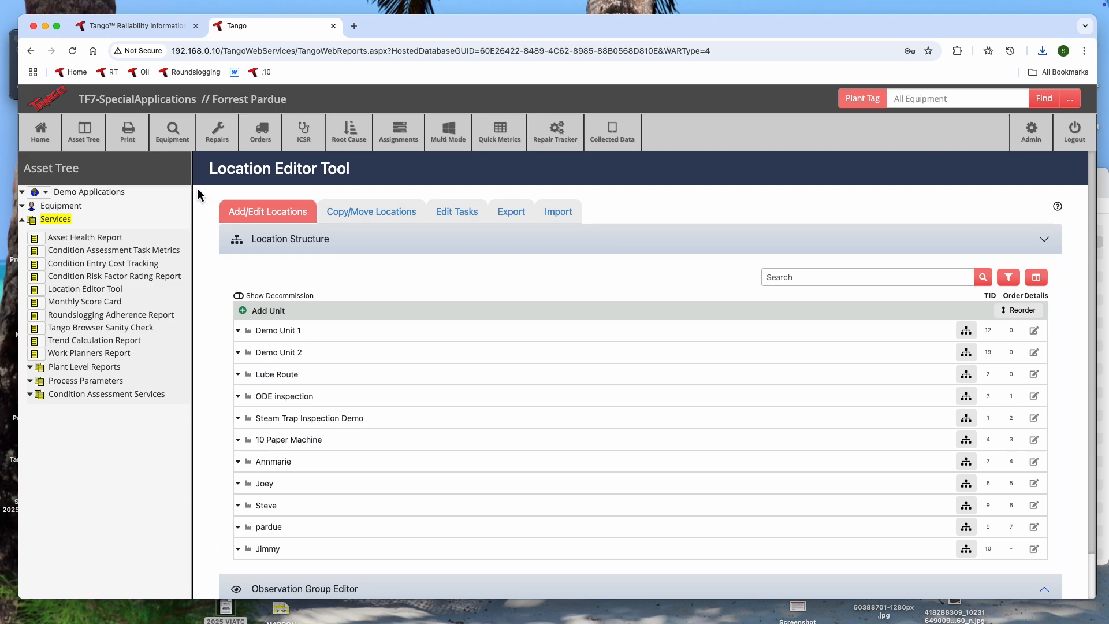
pyautogui.click(34, 133)
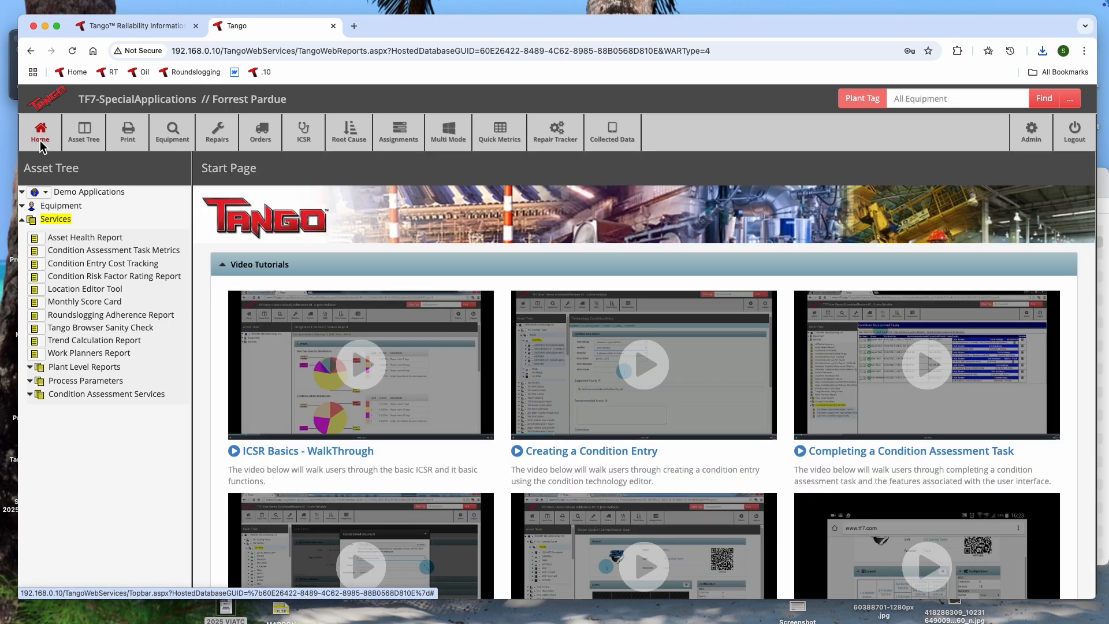
# - Switch to the Tango customer login website and open its contact page
pyautogui.click(87, 26)
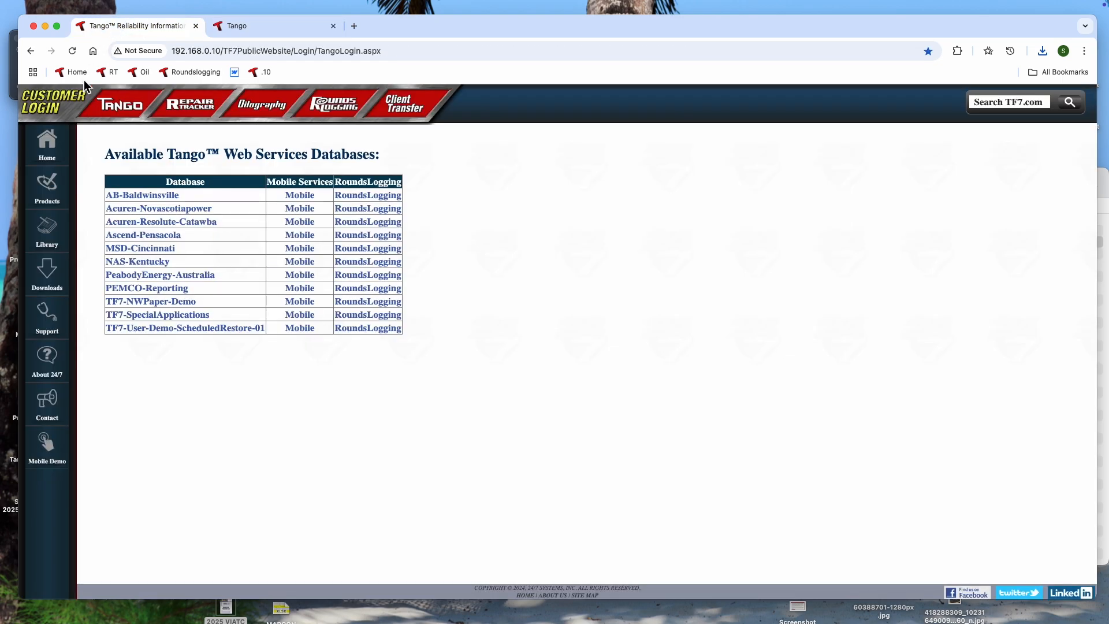
pyautogui.click(53, 408)
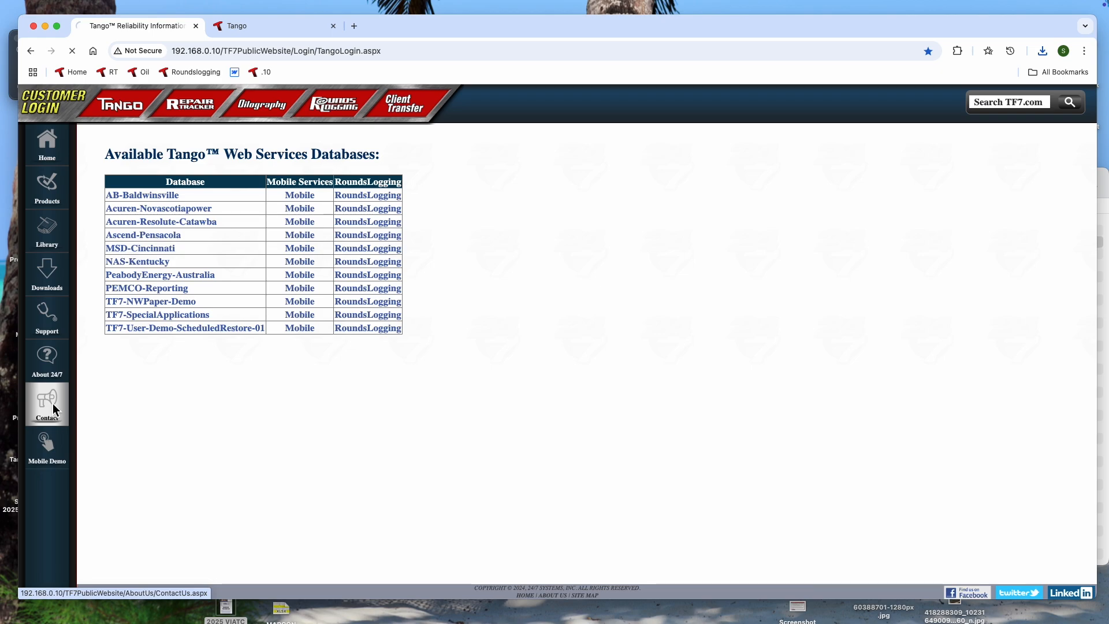